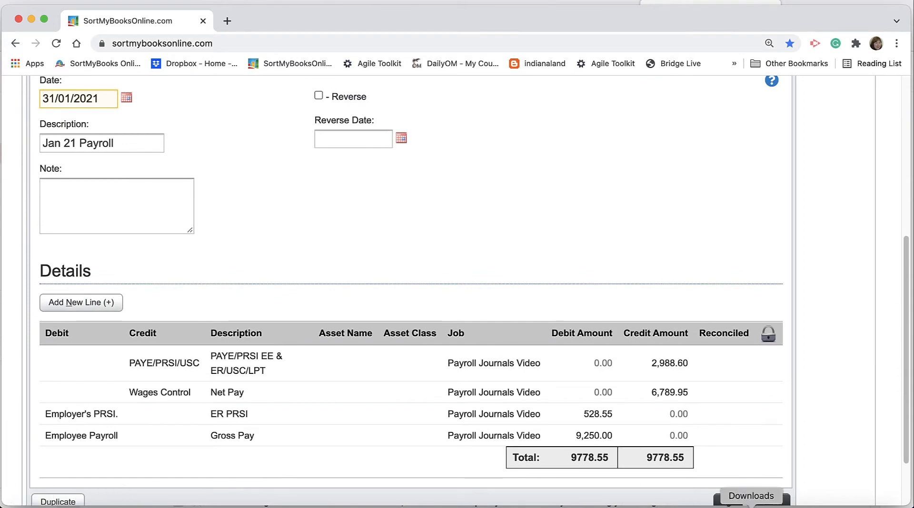
- Check the pension amounts in the Payroll Summary Report PDF, and confirm and close the Jan 21 Payroll journal
click(714, 507)
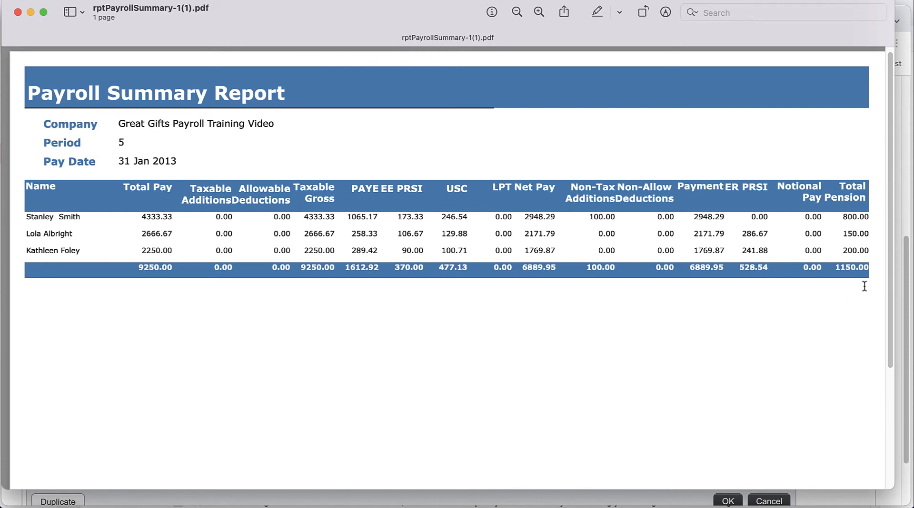
click(497, 506)
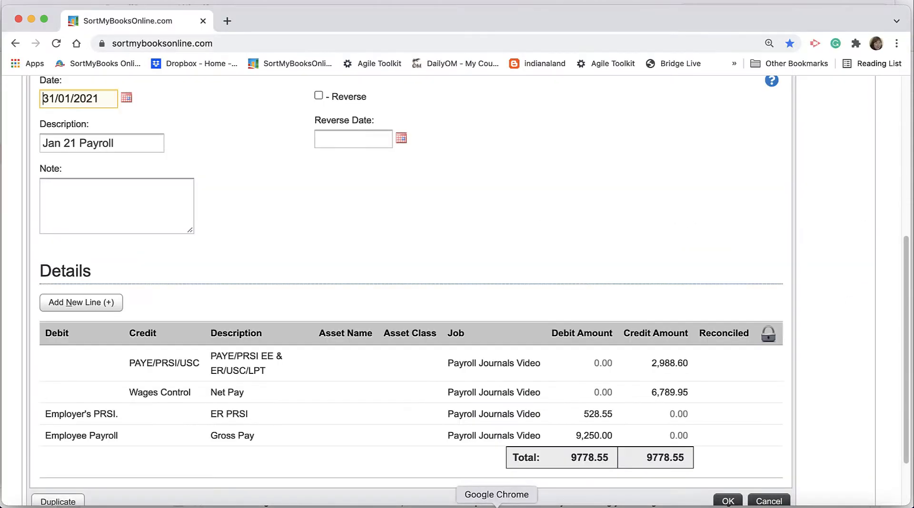
click(729, 501)
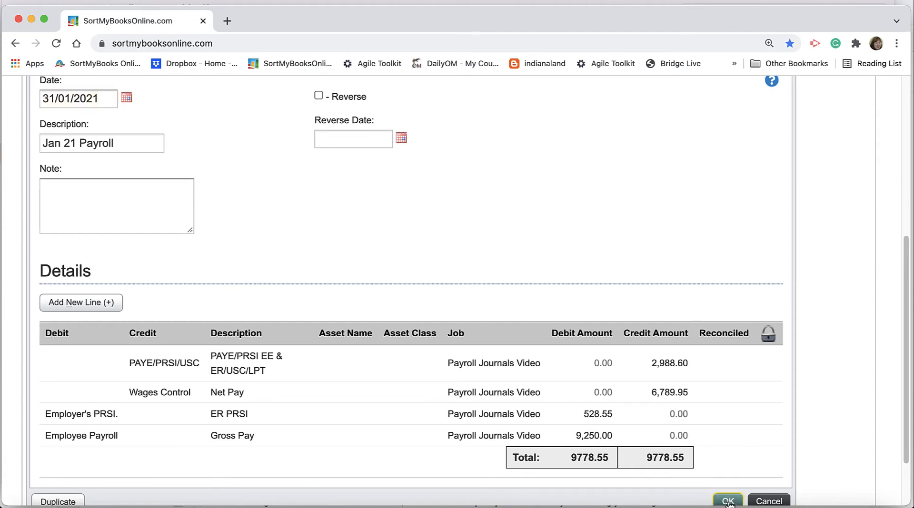
- Open the Pension Control nominal under Payroll (22000) in the current liabilities
click(374, 152)
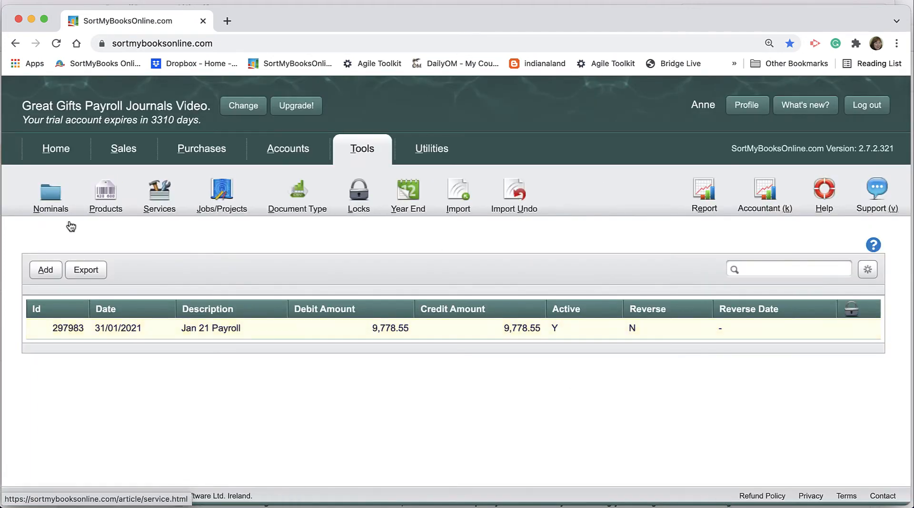
click(51, 202)
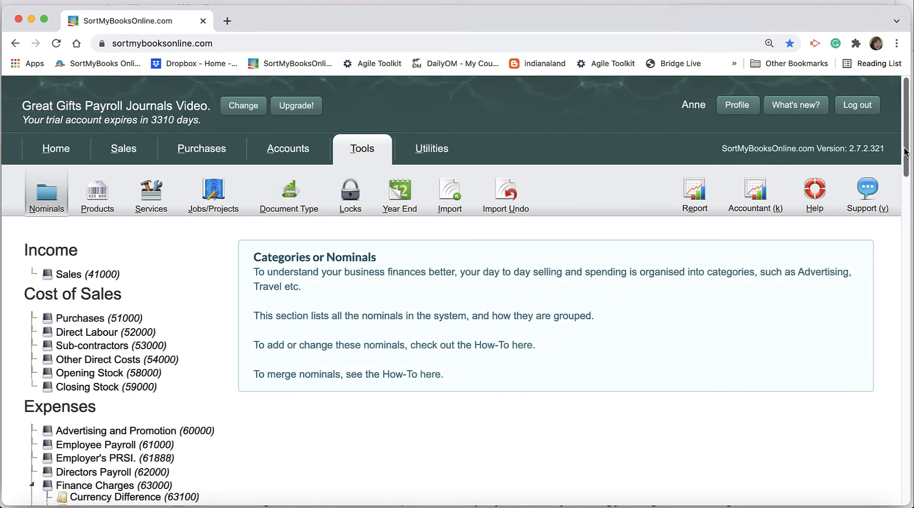
drag(904, 151, 875, 364)
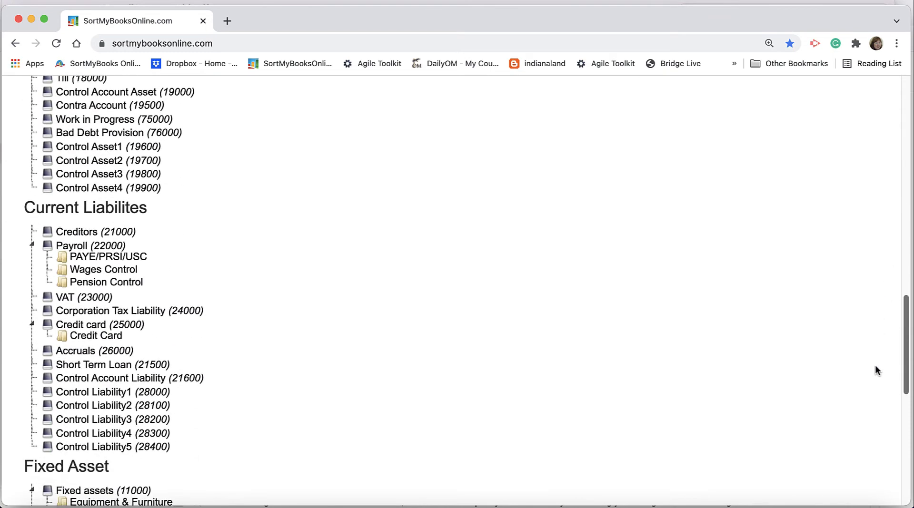
click(120, 283)
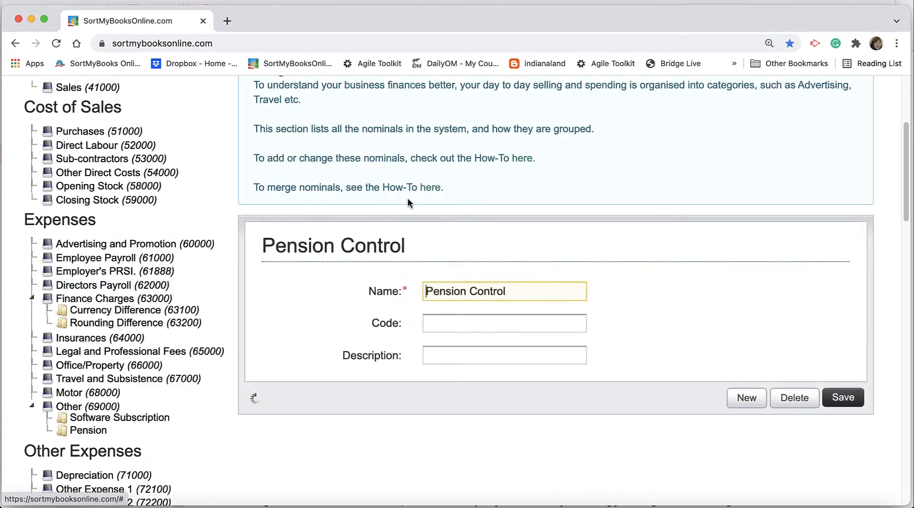
- Rename the Pension Control nominal as Acorn Life Pension Control and save it
double_click(444, 292)
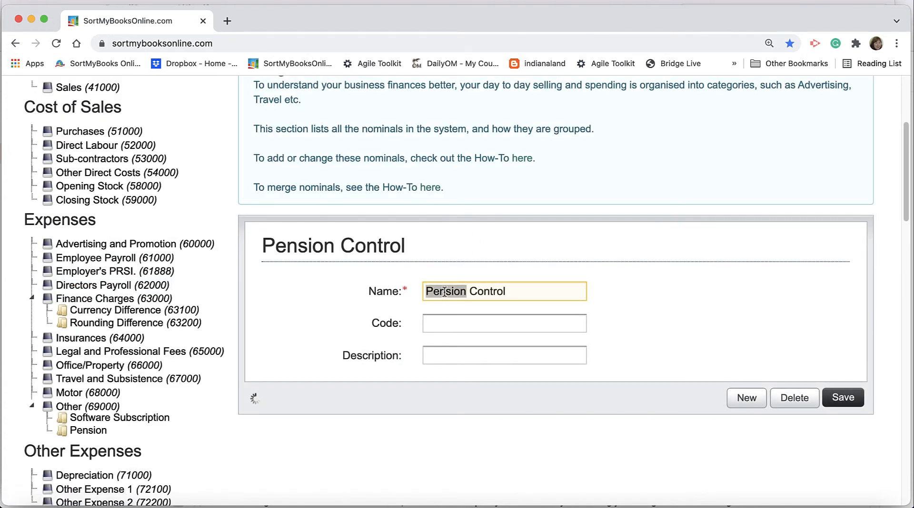
text(Acorn Life)
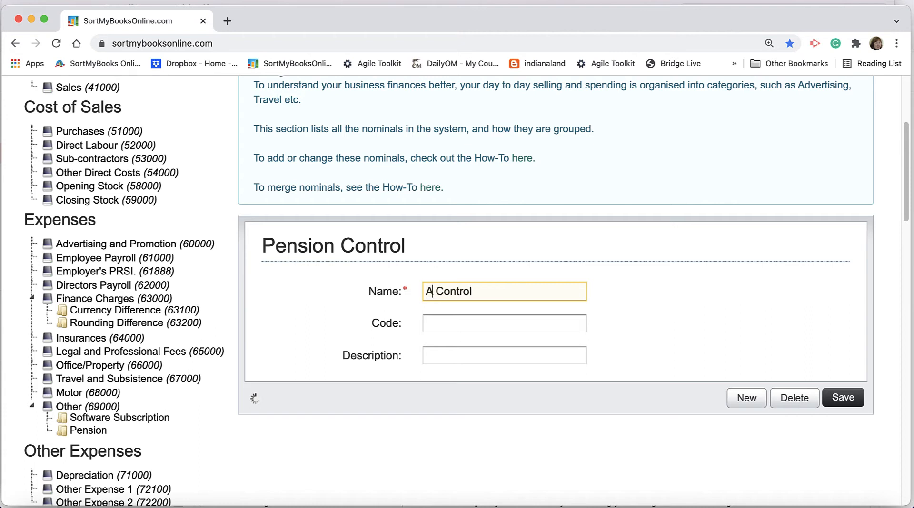
text( Pwension)
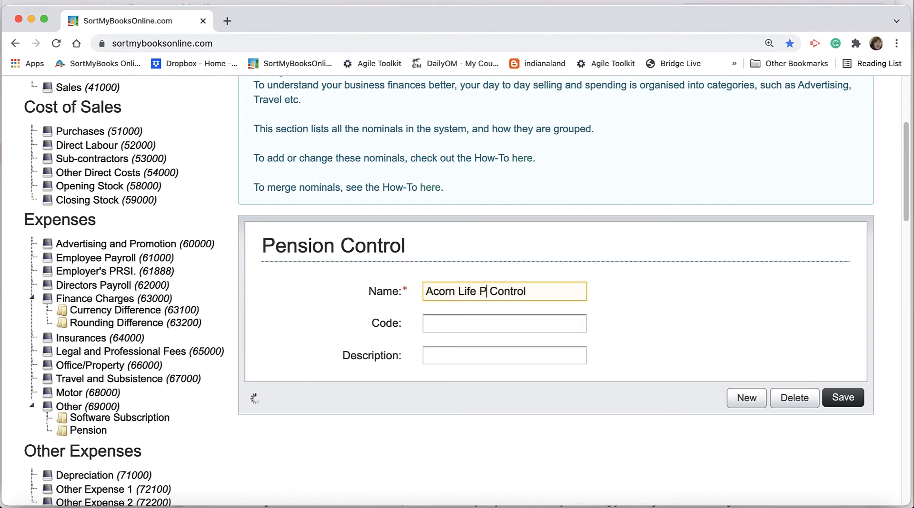
key(BackSpace)
key(BackSpace)
key(BackSpace)
key(BackSpace)
key(BackSpace)
key(BackSpace)
key(BackSpace)
text(ension)
click(831, 398)
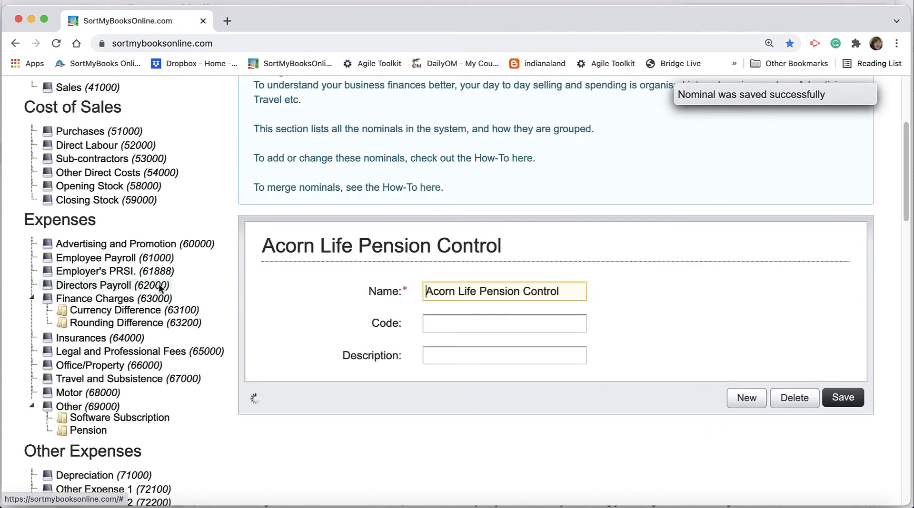
- Add a new nominal named Irish Life Pension Control under the Payroll (22000) current liability
drag(906, 206, 859, 380)
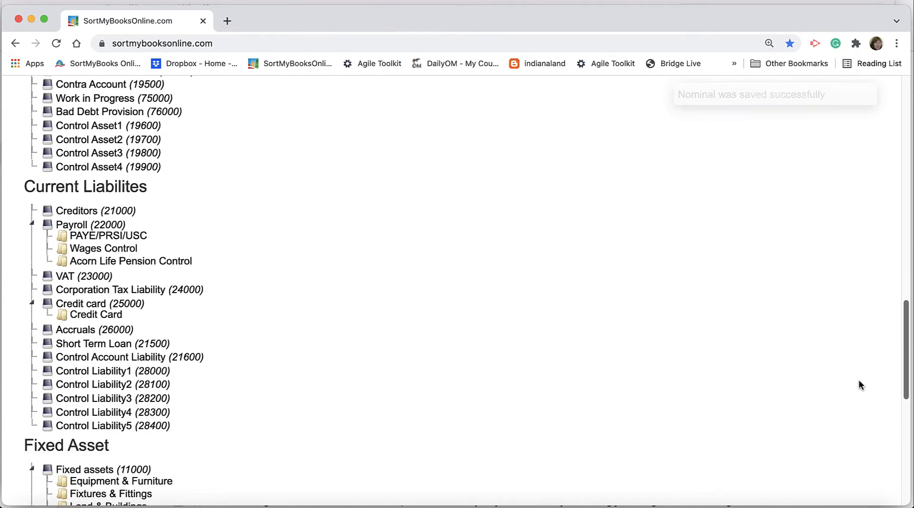
click(121, 230)
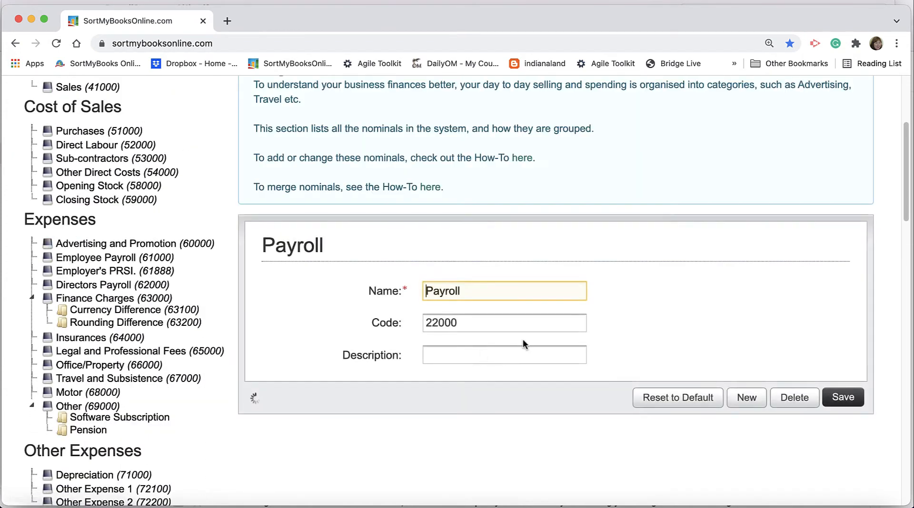
click(749, 400)
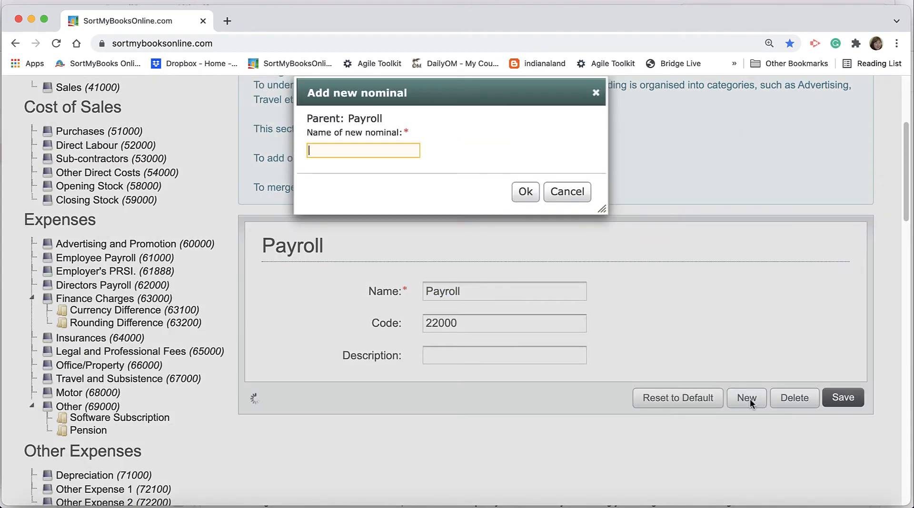
text(Irish Life Pension Control)
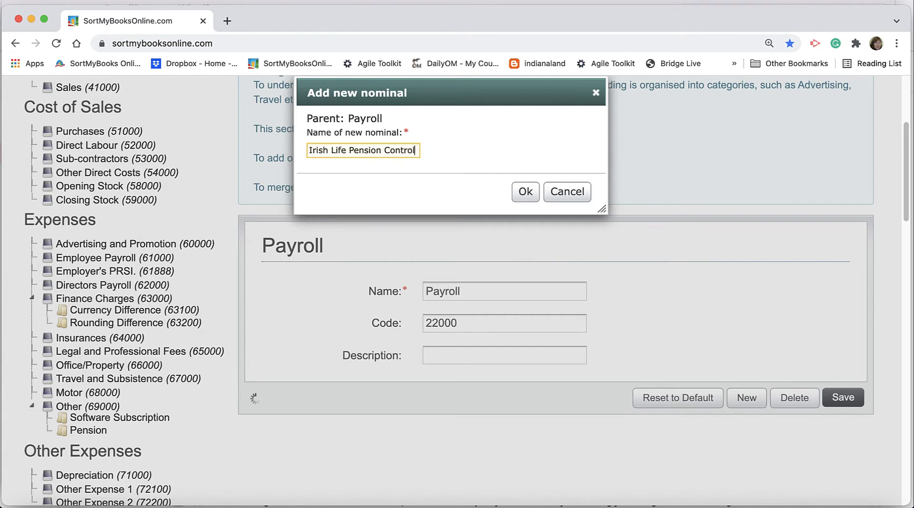
click(525, 192)
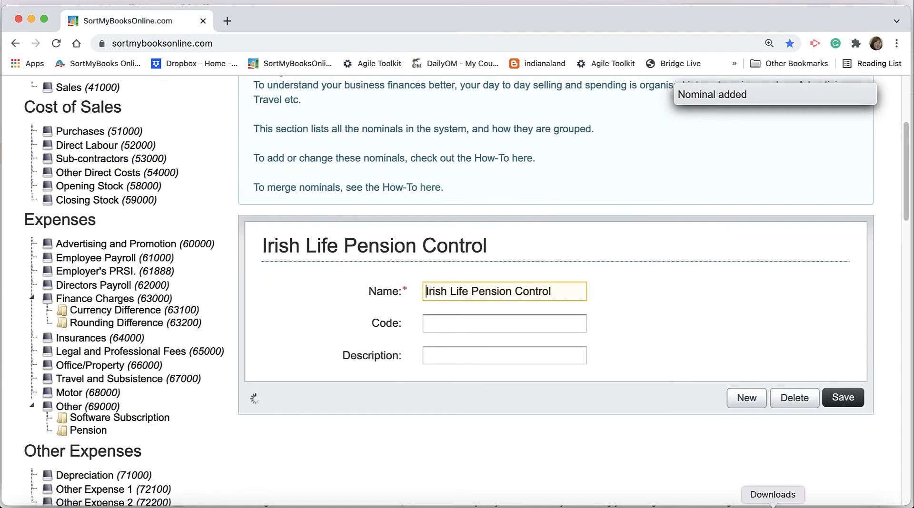
- Examine the pension figures in the payroll summary PDF and the pension nominals listed under Payroll and expenses
click(734, 506)
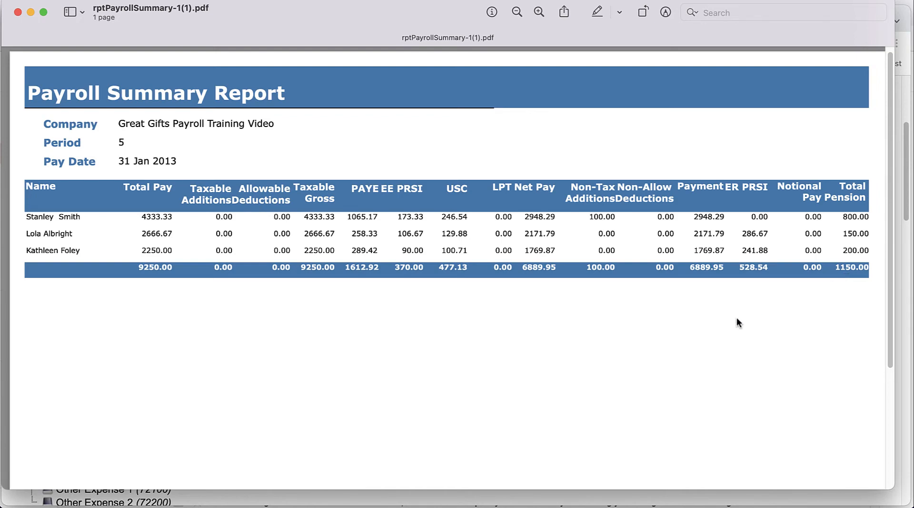
click(496, 504)
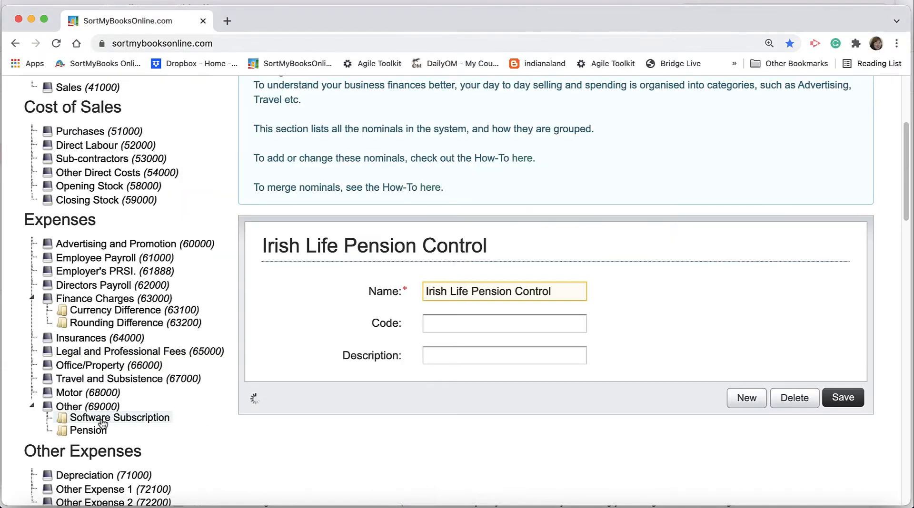
scroll(885, 242, down, 15)
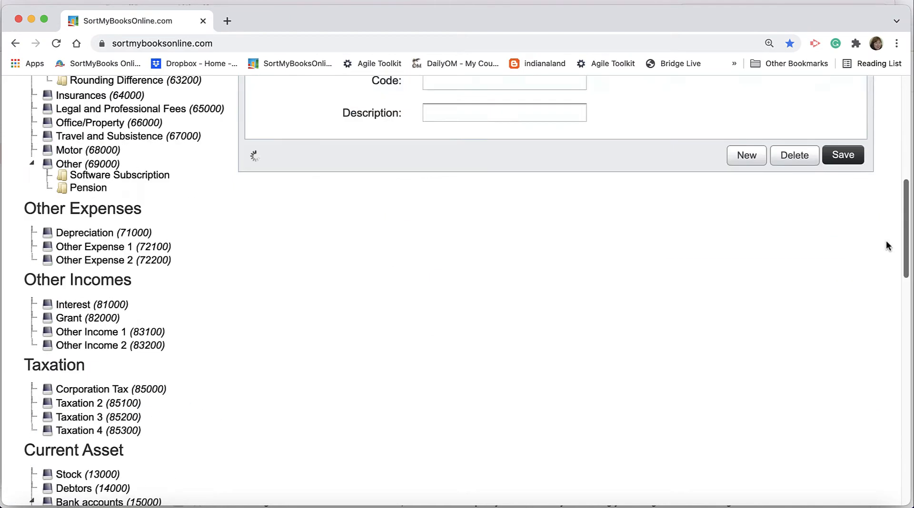
scroll(878, 358, down, 1)
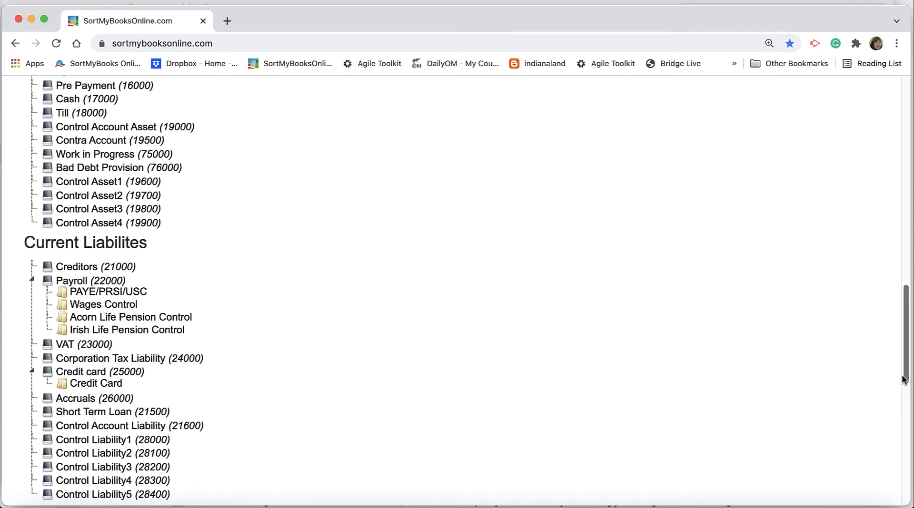
- Reopen the Jan 21 Payroll journal from the accounts journals list to edit its detail lines
drag(903, 379, 905, 200)
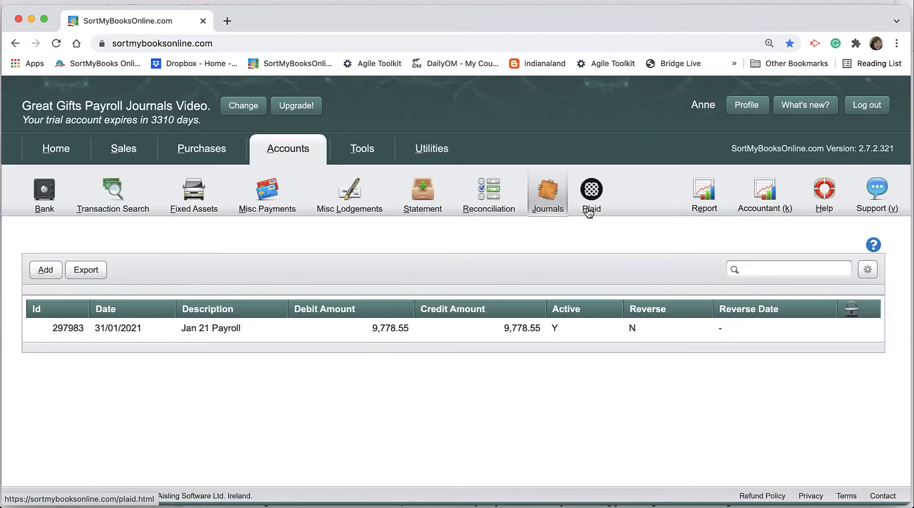
click(476, 335)
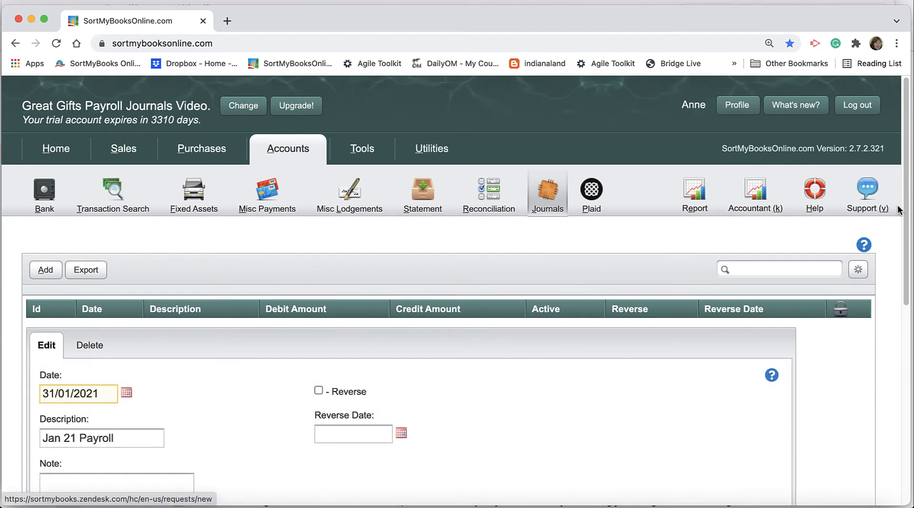
scroll(902, 213, down, 7)
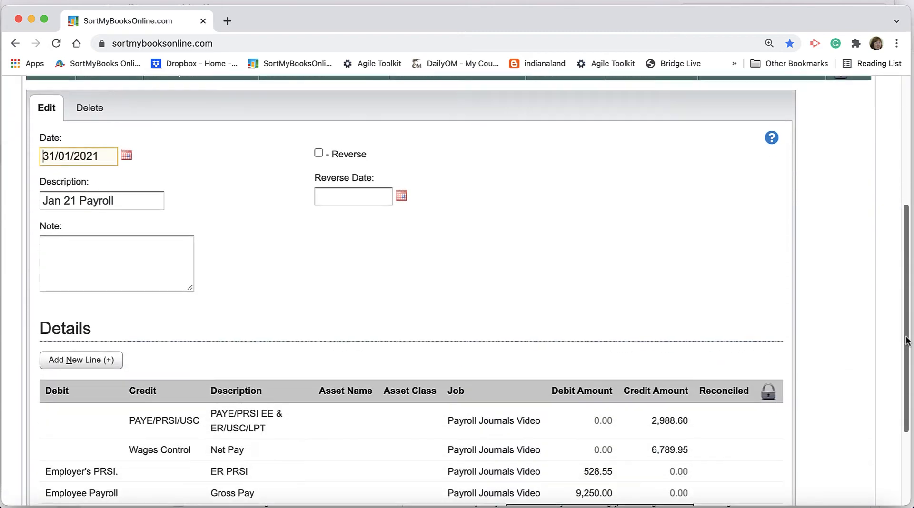
- Add a journal line with Other:Pension as the debit nominal and Pension Cost as its description
click(71, 269)
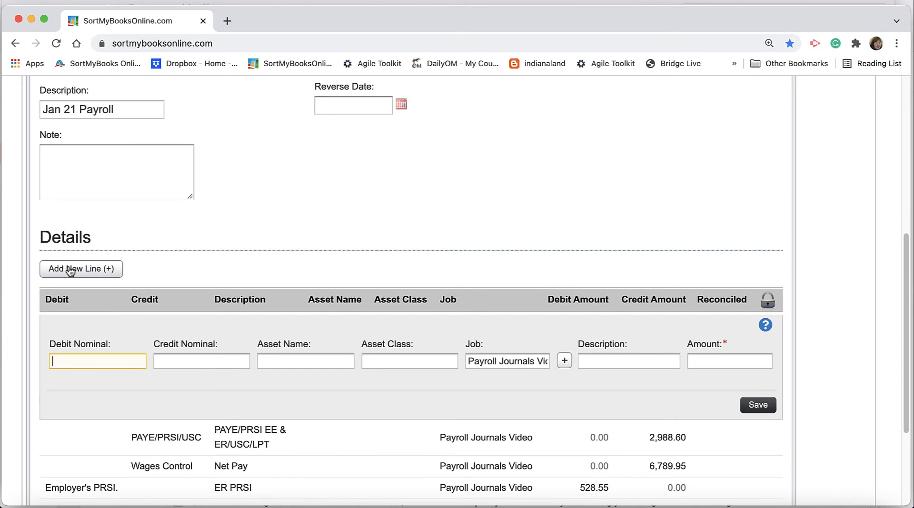
text(p)
key(BackSpace)
text(p)
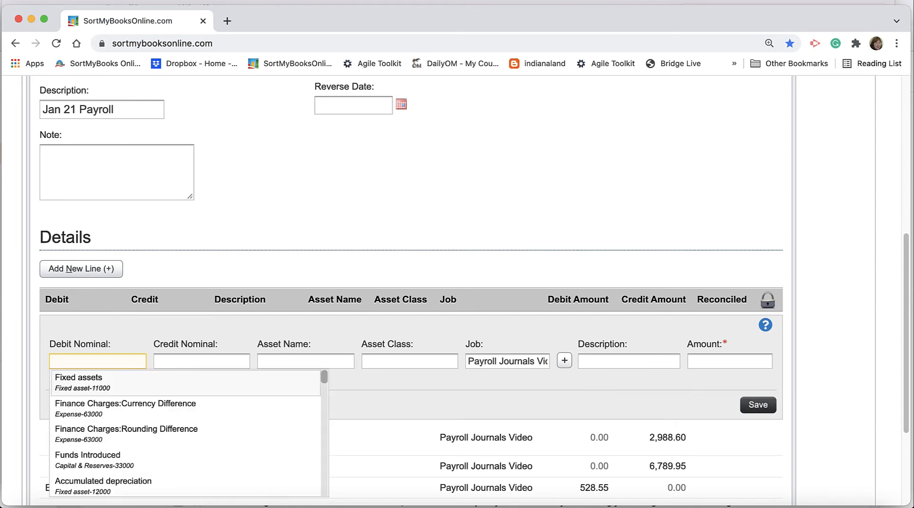
text(ension)
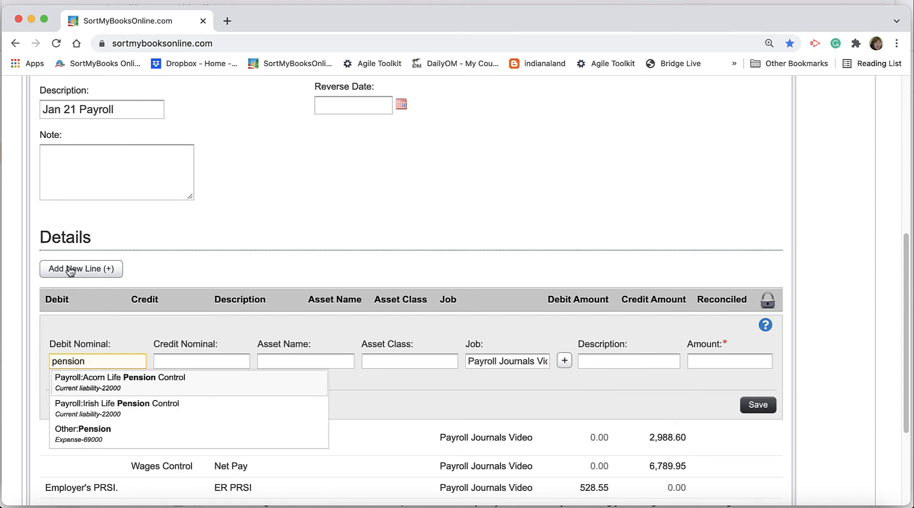
click(69, 433)
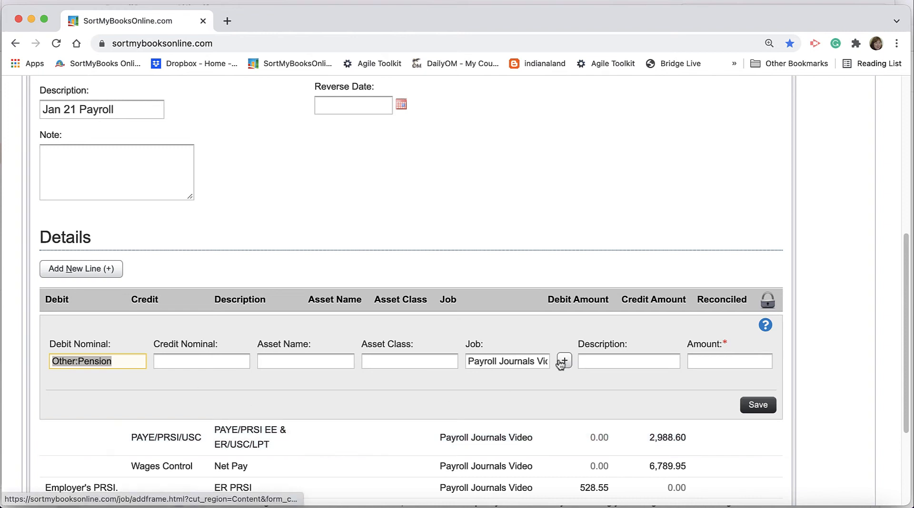
click(590, 366)
text(Pension Cost)
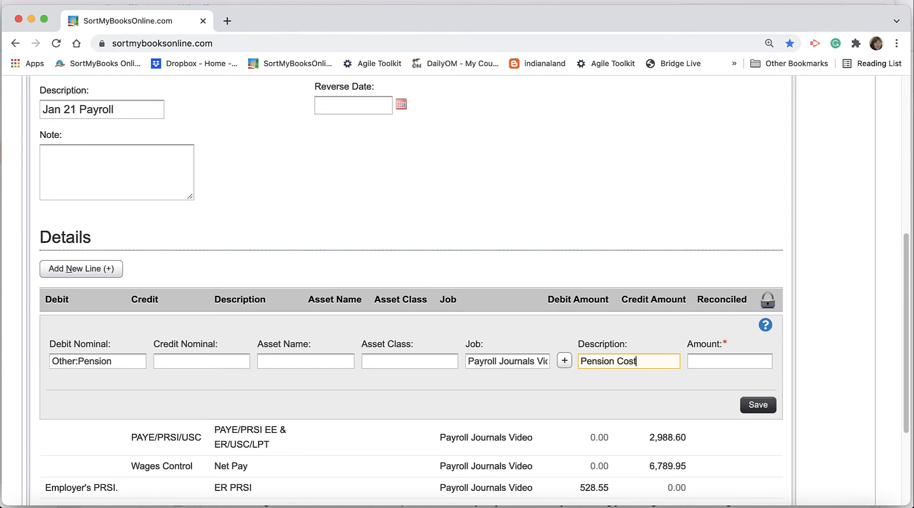
- Look up the total pension in the payroll summary PDF, enter 1150 as the Pension Cost line's amount, and save the line
key(Tab)
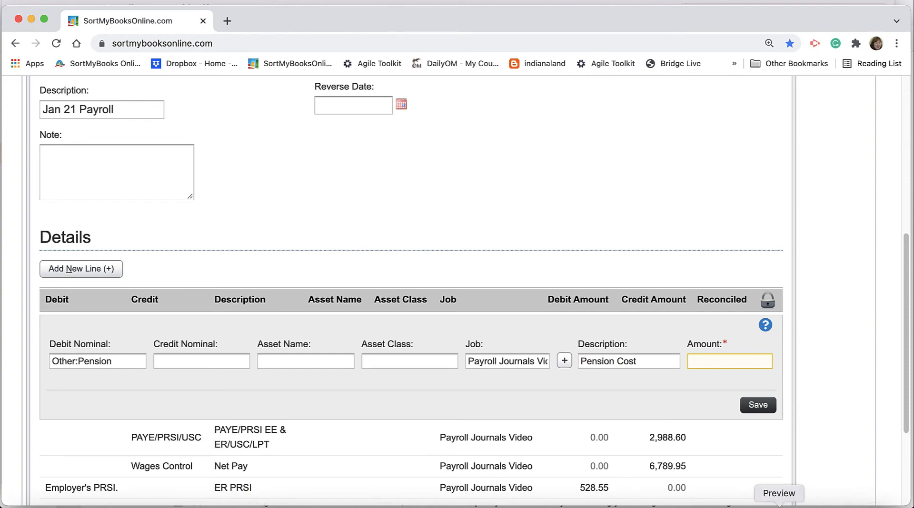
click(780, 504)
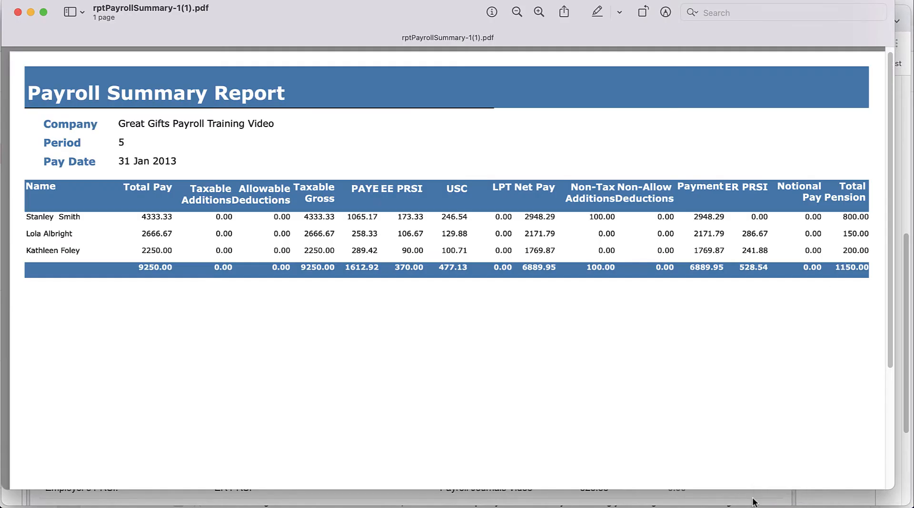
click(526, 504)
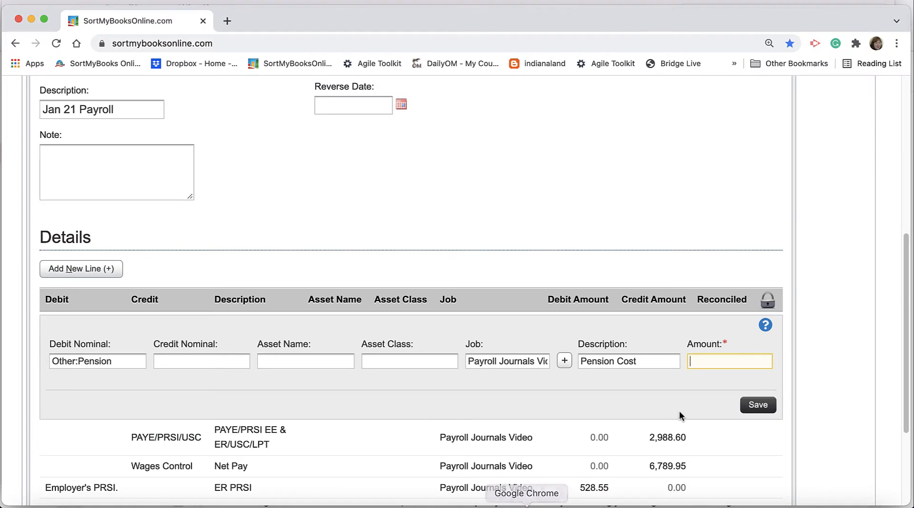
text(1150)
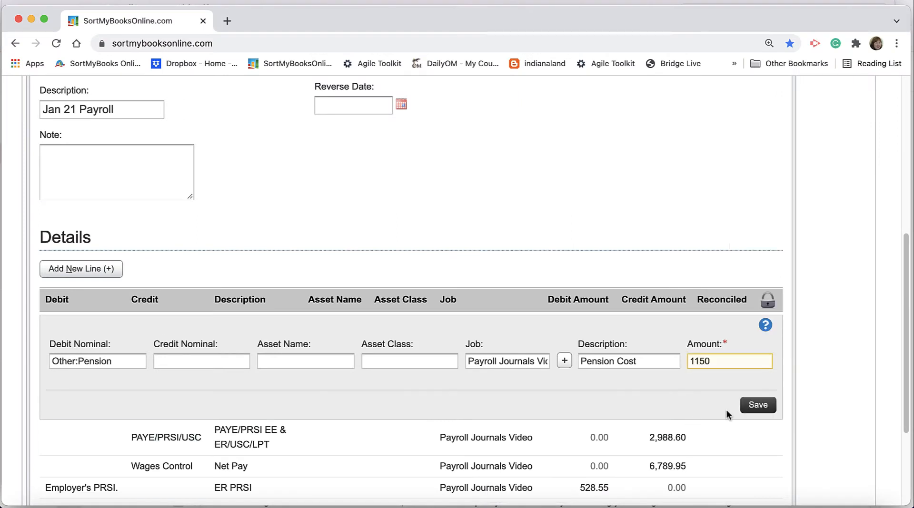
click(764, 406)
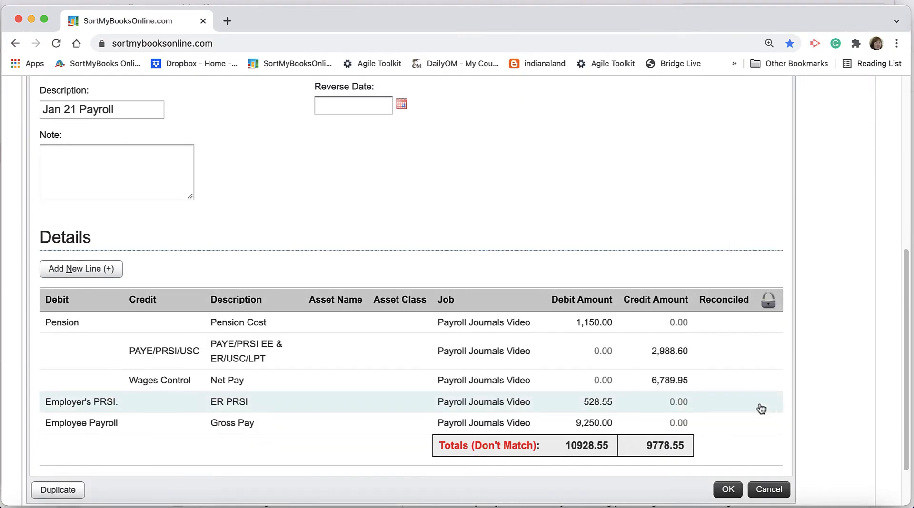
- Add and save a journal line crediting Payroll:Acorn Life Pension Control with 1000, described as Acorn Life Pension
click(99, 270)
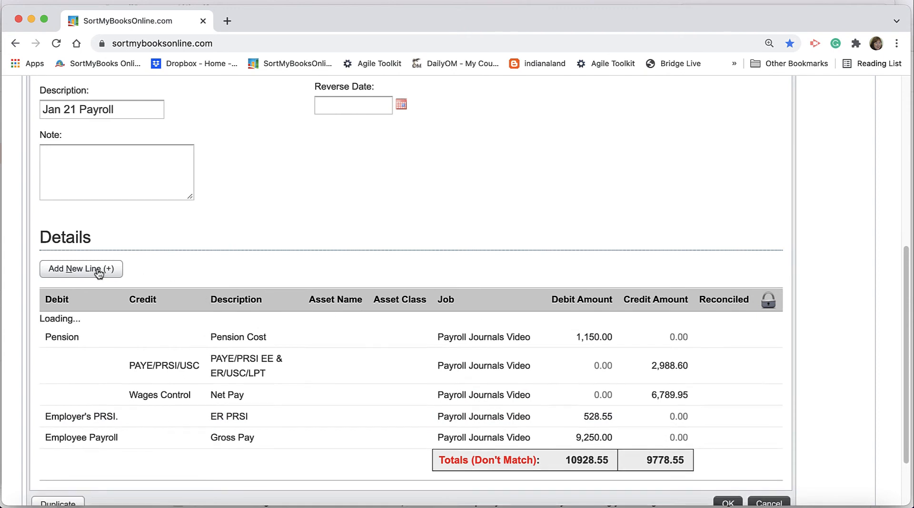
click(174, 360)
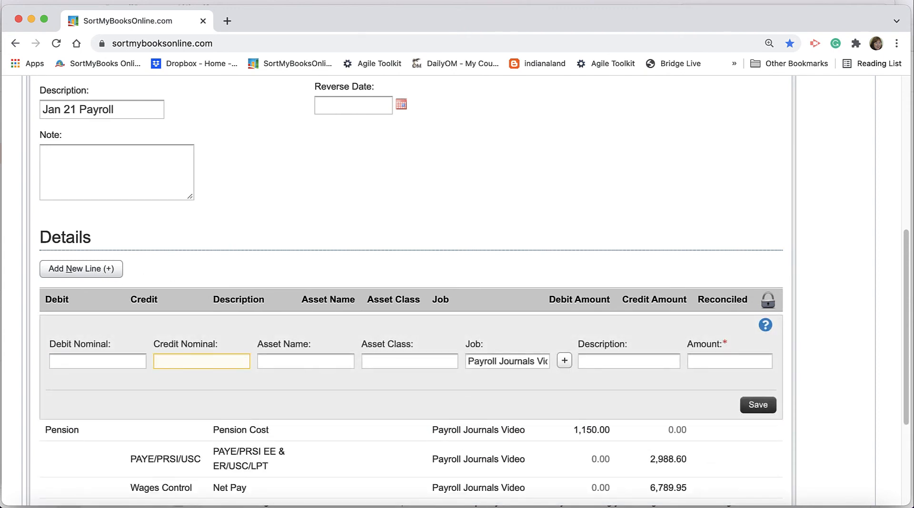
text(pe)
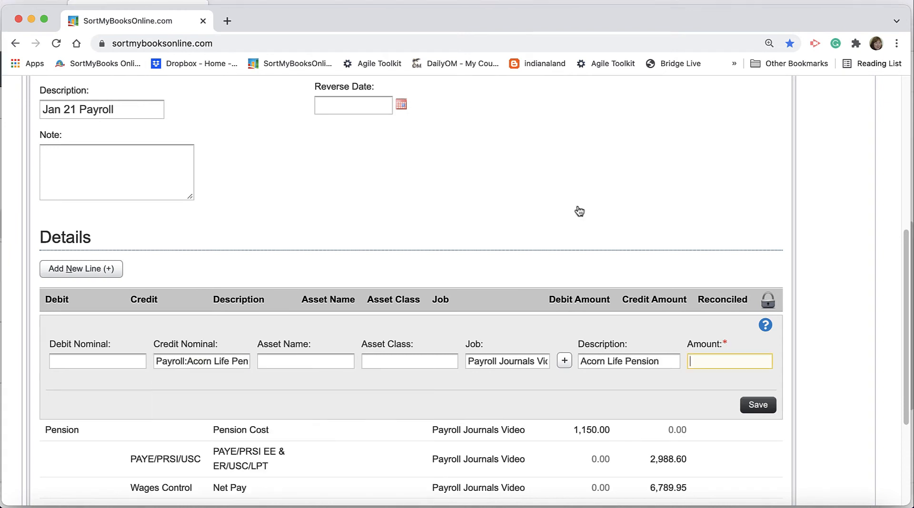
text(1000)
click(757, 405)
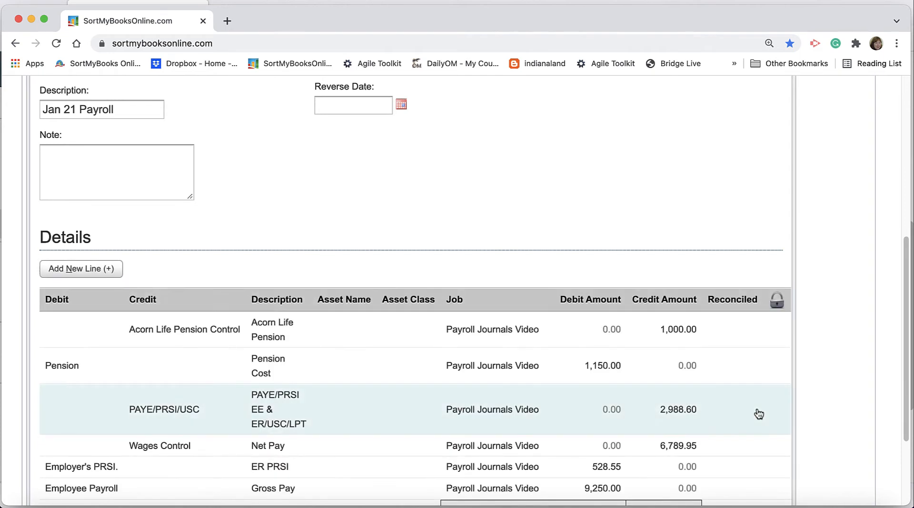
- Add a line crediting Payroll:Irish Life Pension Control with 150, described as Irish Life Pension, and save the completed journal
click(98, 268)
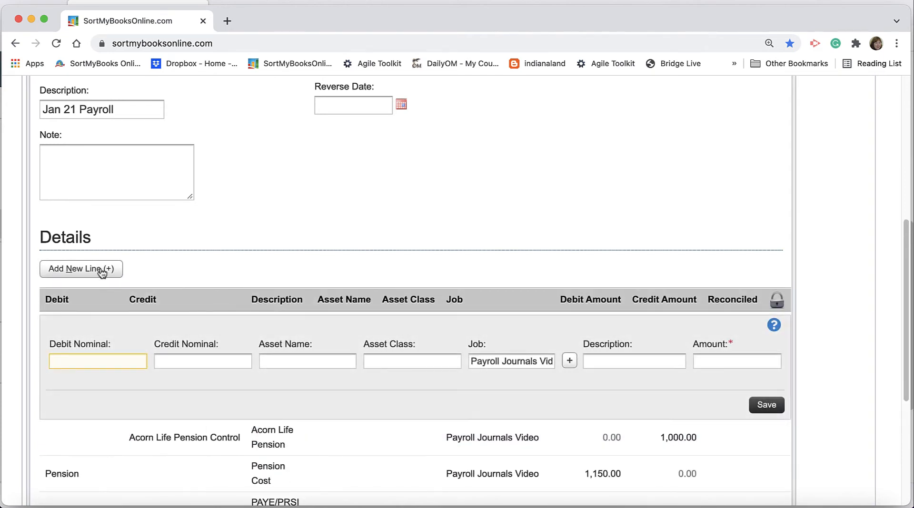
key(Tab)
text(Irish)
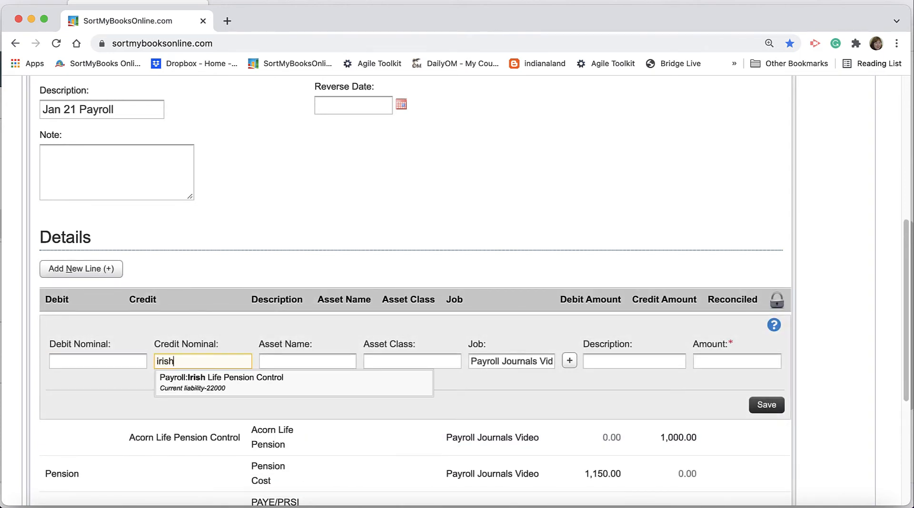
key(Return)
key(Tab)
key(Tab)
key(Tab)
key(Tab)
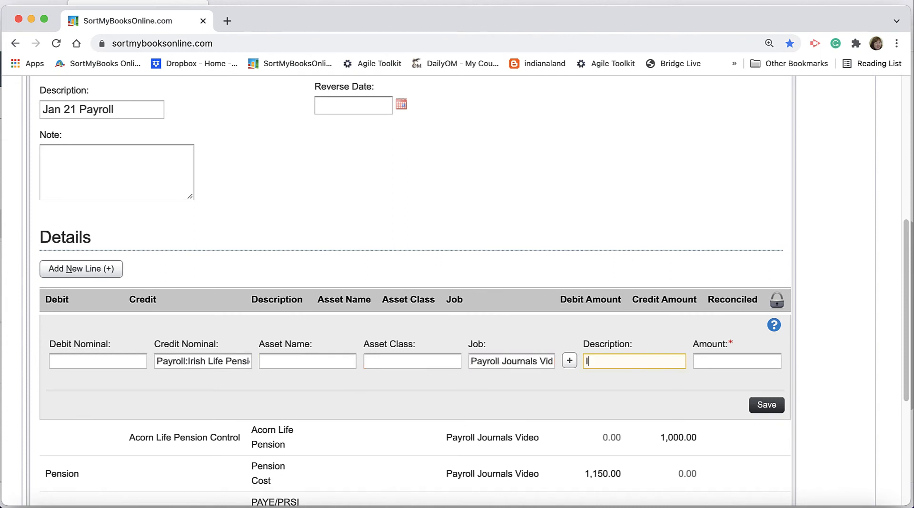
text(Irish Life Pension)
key(Tab)
text(150)
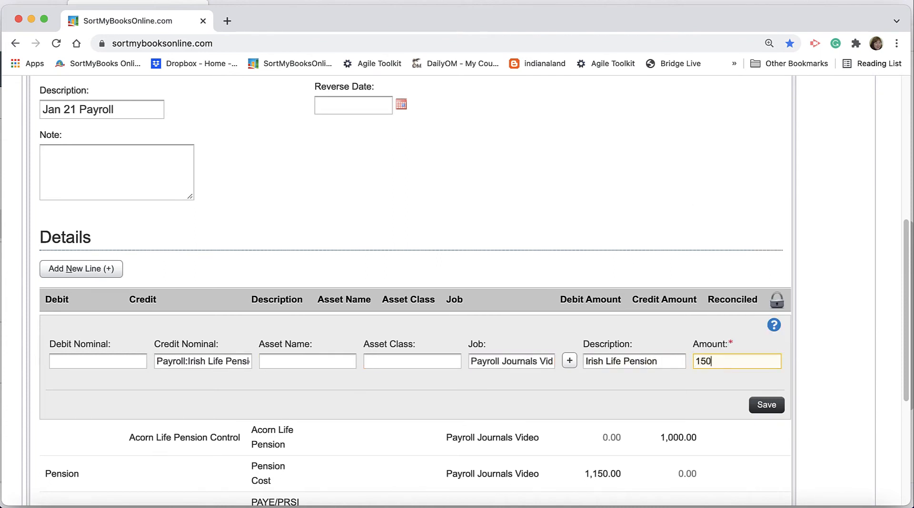
click(771, 405)
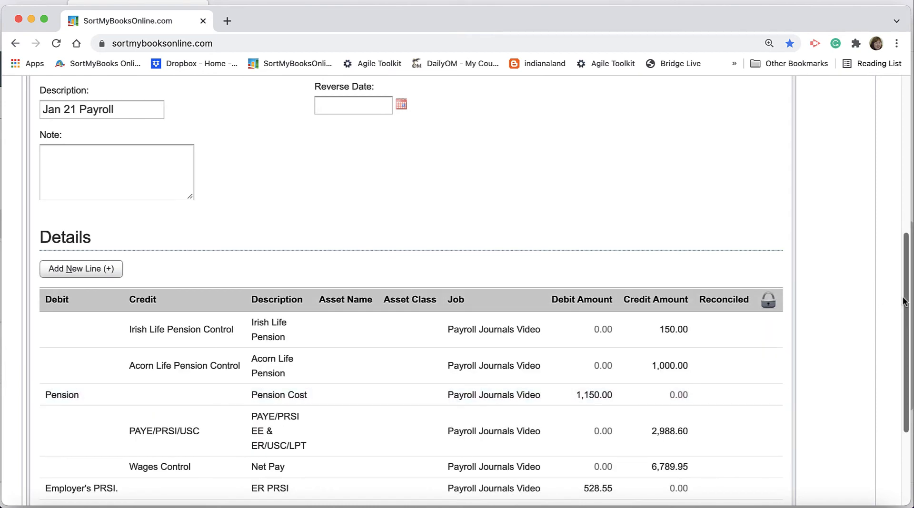
drag(904, 300, 905, 366)
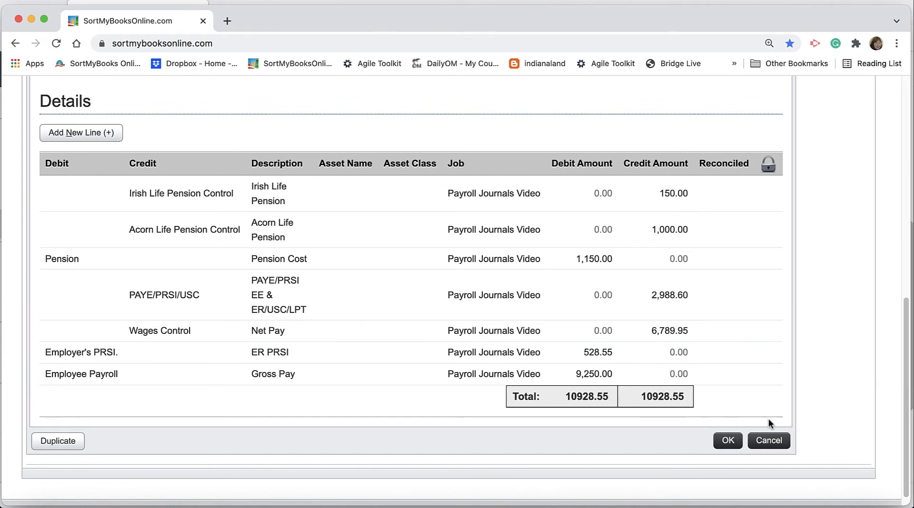
click(730, 442)
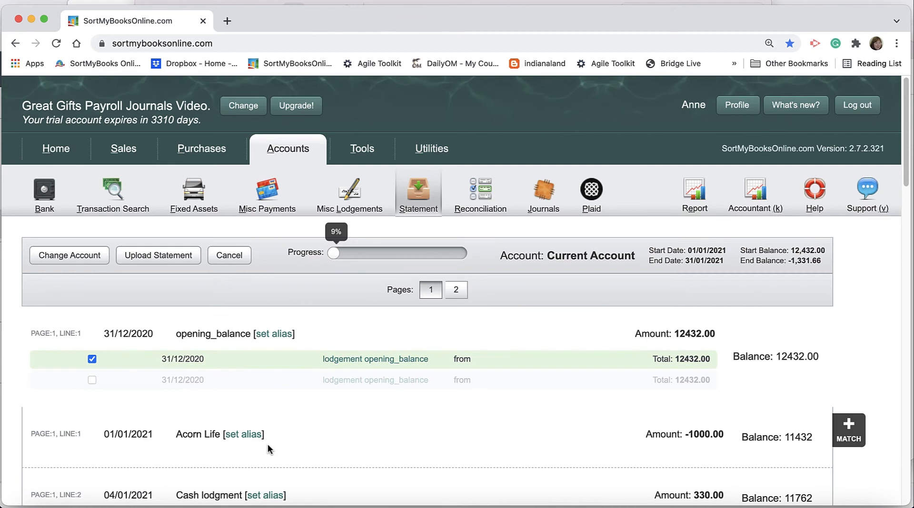
- Duplicate the bank statement browser tab and open the suppliers list in the copy
mouse_move(212, 162)
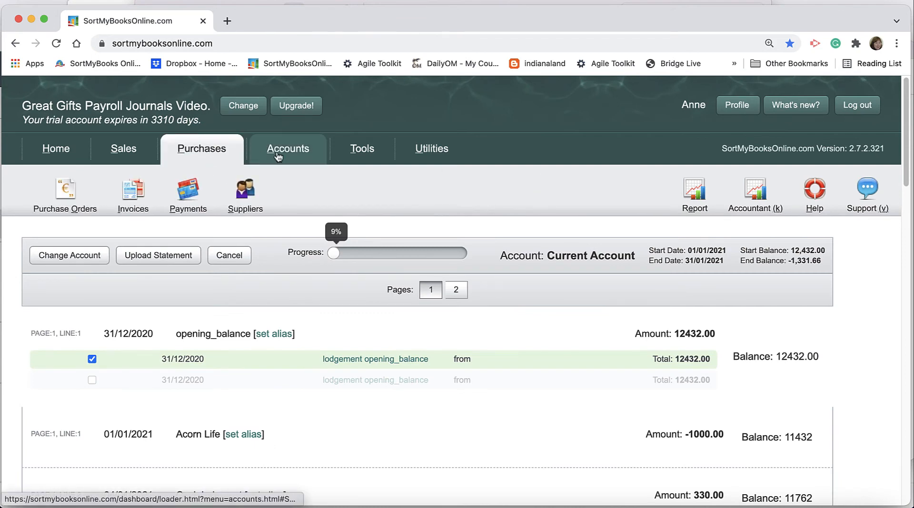
mouse_move(279, 156)
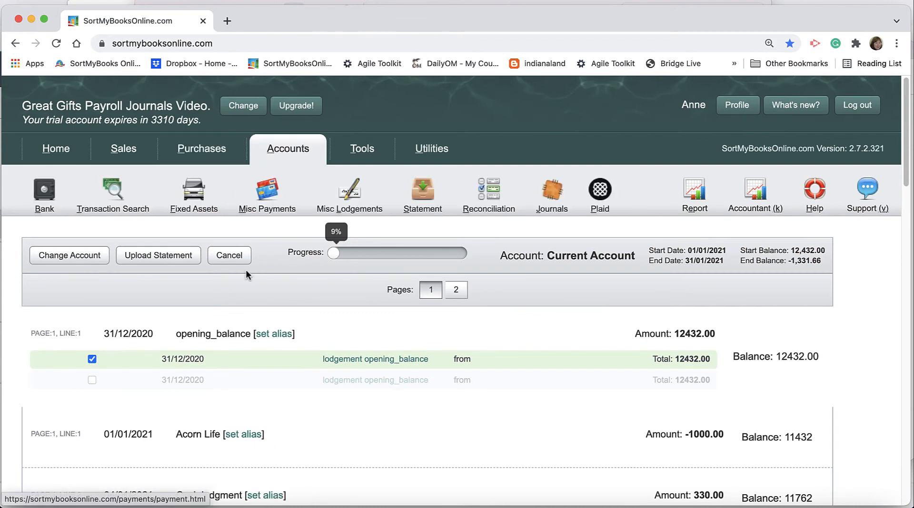
right_click(179, 27)
click(201, 108)
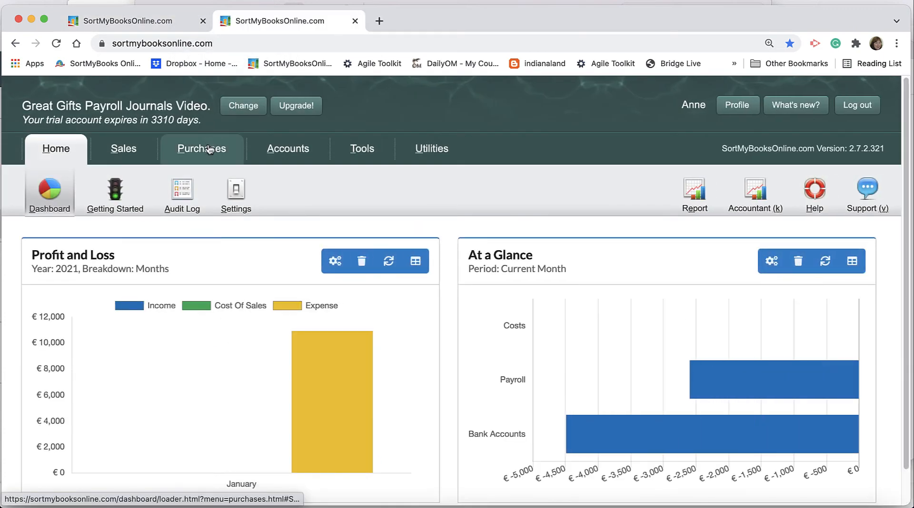
mouse_move(200, 150)
click(244, 203)
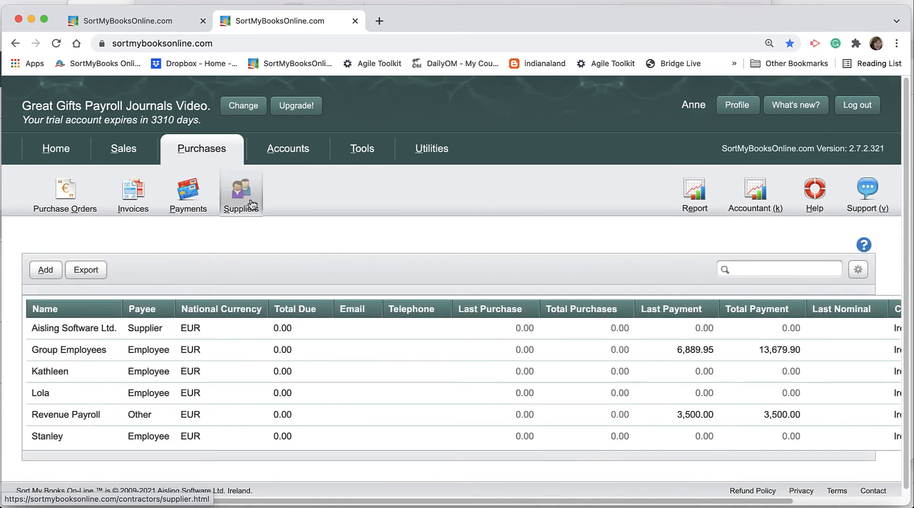
- Add a supplier named Acorn Life with payee type Other and default nominal Payroll:Acorn Life Pension Control
click(45, 270)
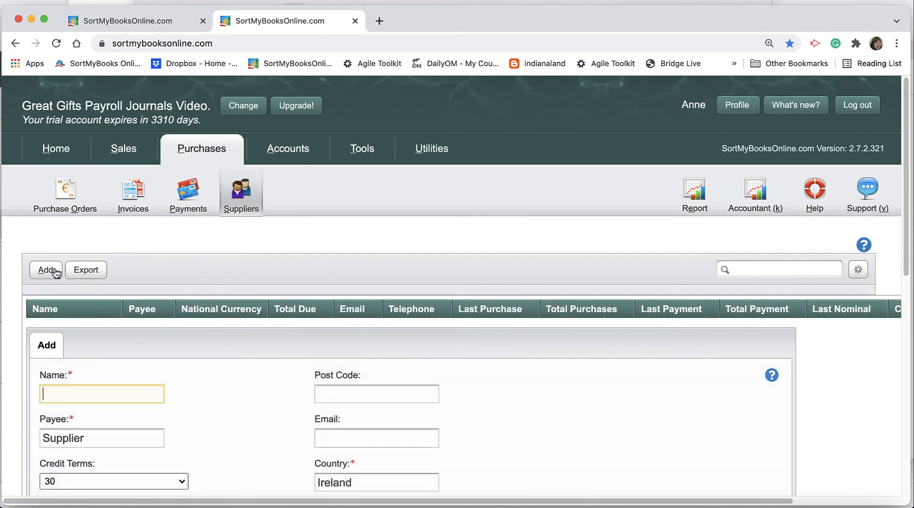
text(Acorn Life)
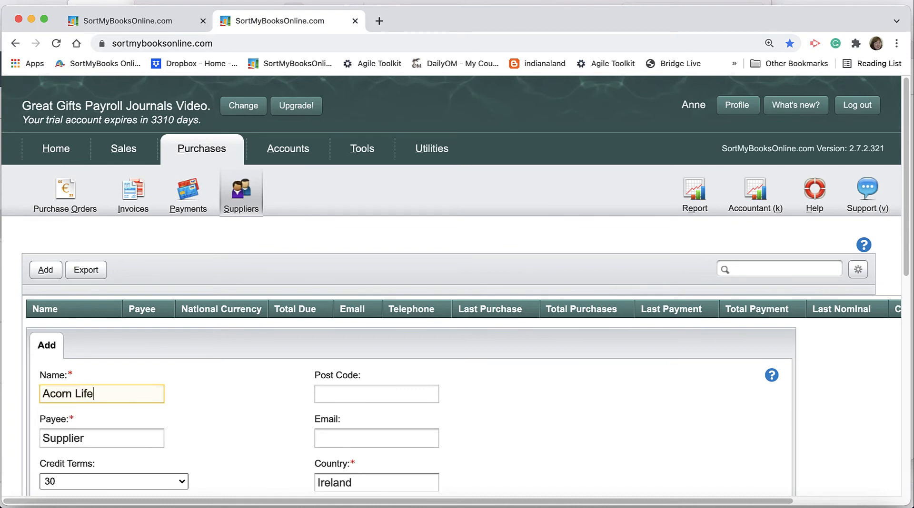
scroll(905, 266, down, 4)
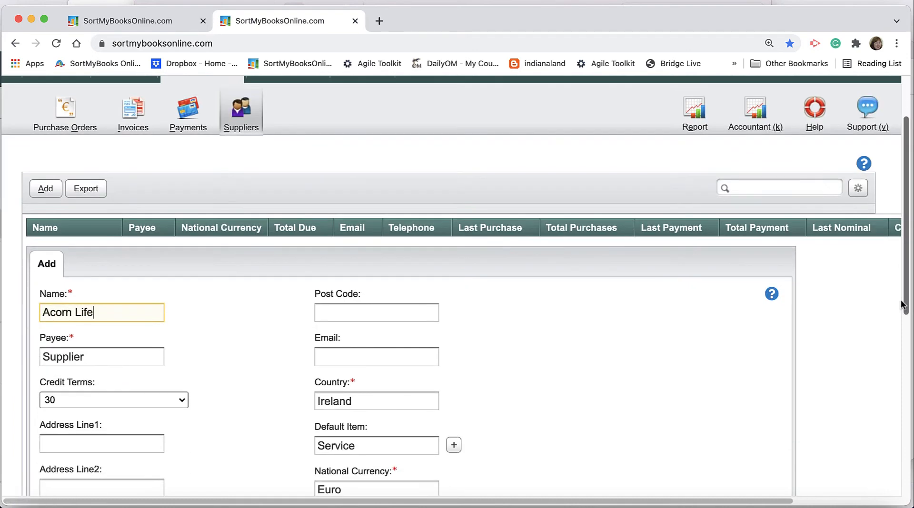
click(102, 274)
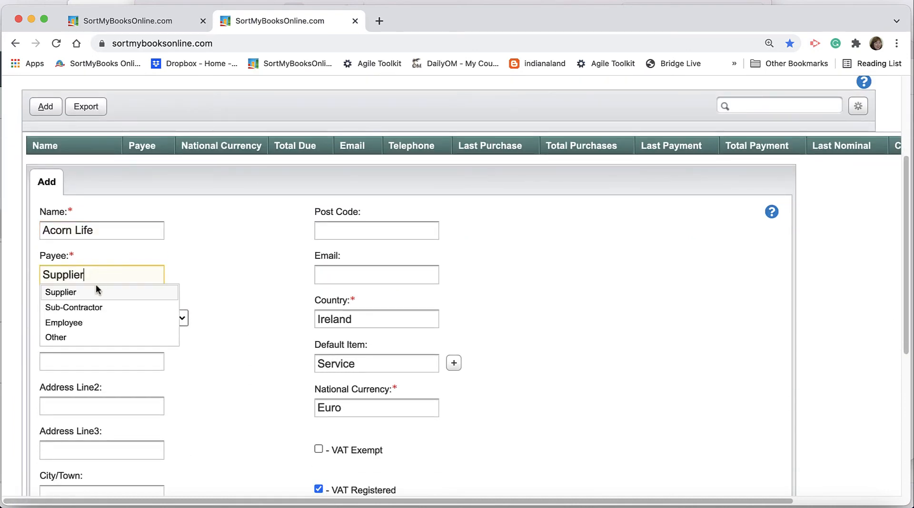
click(86, 336)
click(327, 410)
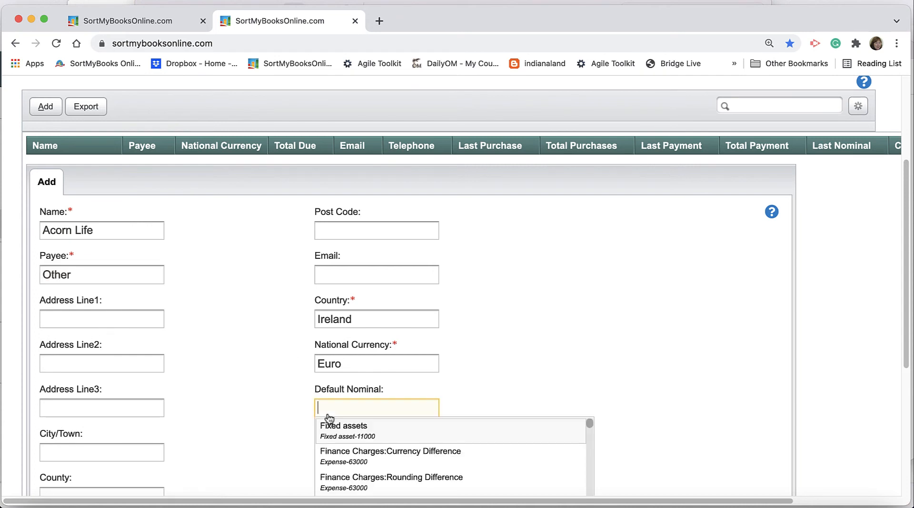
text(pension)
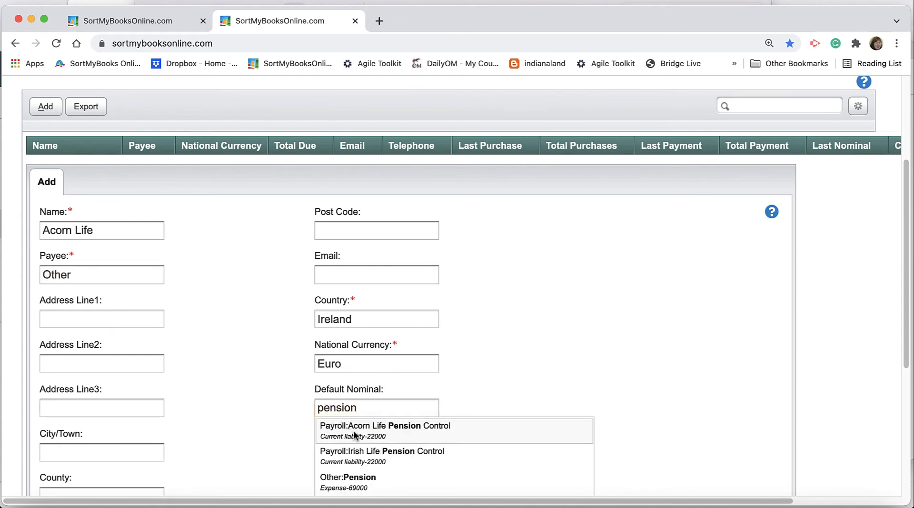
click(353, 434)
drag(902, 323, 903, 373)
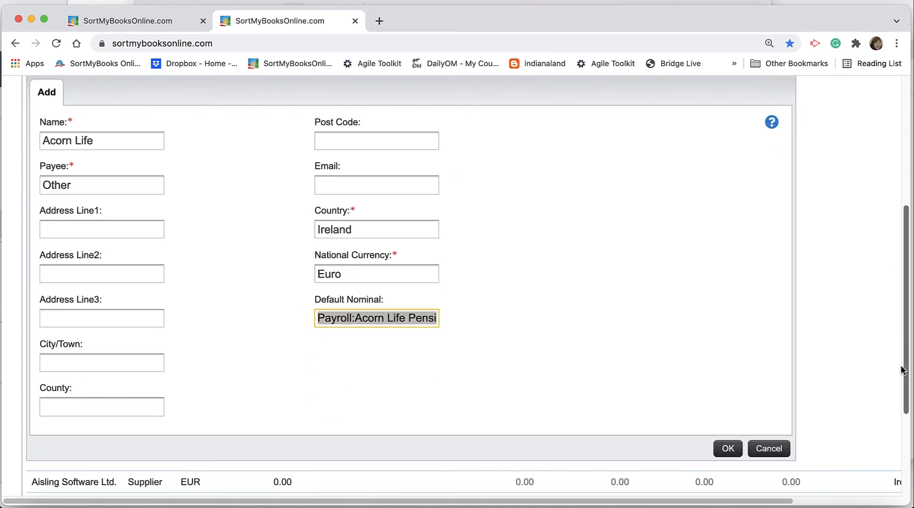
click(726, 452)
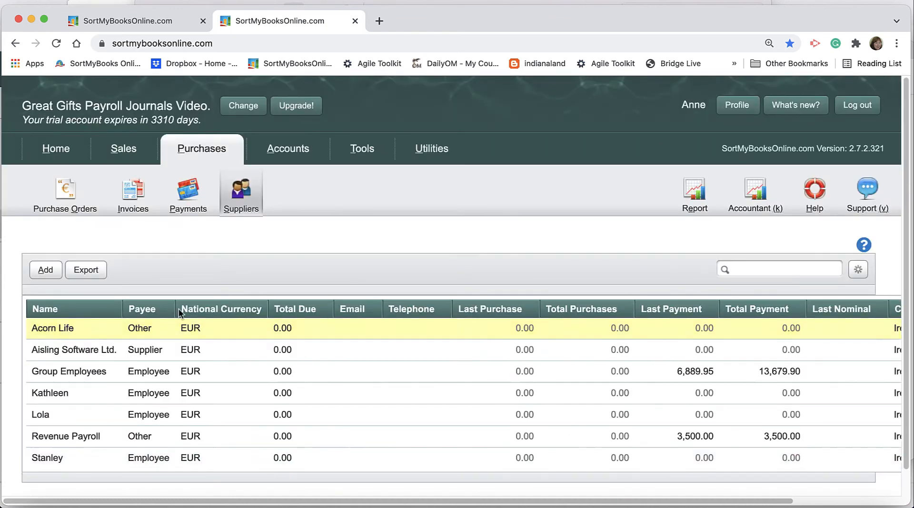
- Add a supplier named Irish Life with payee type Other and Payroll:Irish Life Pension Control as its default nominal
click(51, 271)
text(Irish Life)
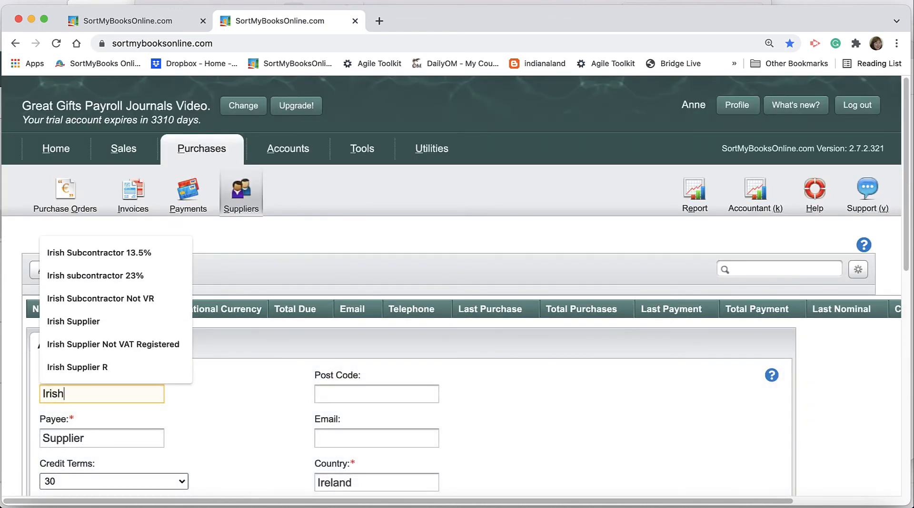
click(76, 439)
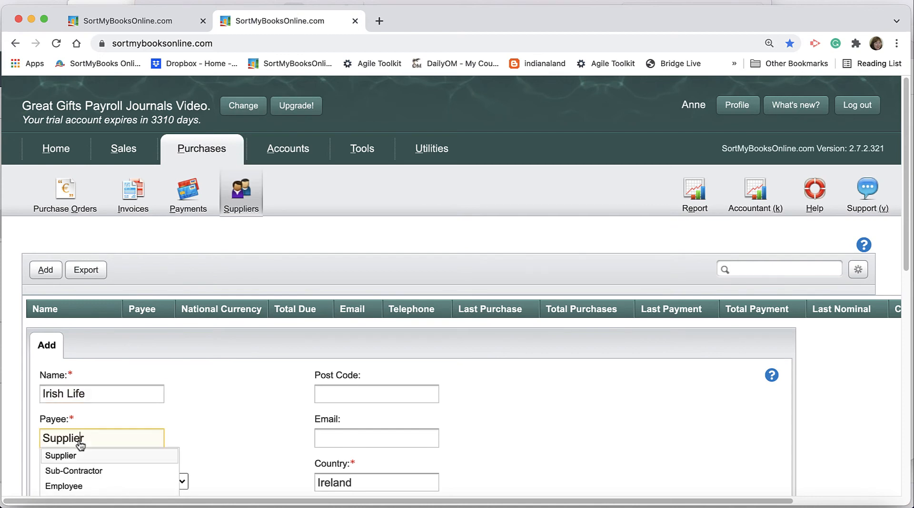
click(89, 500)
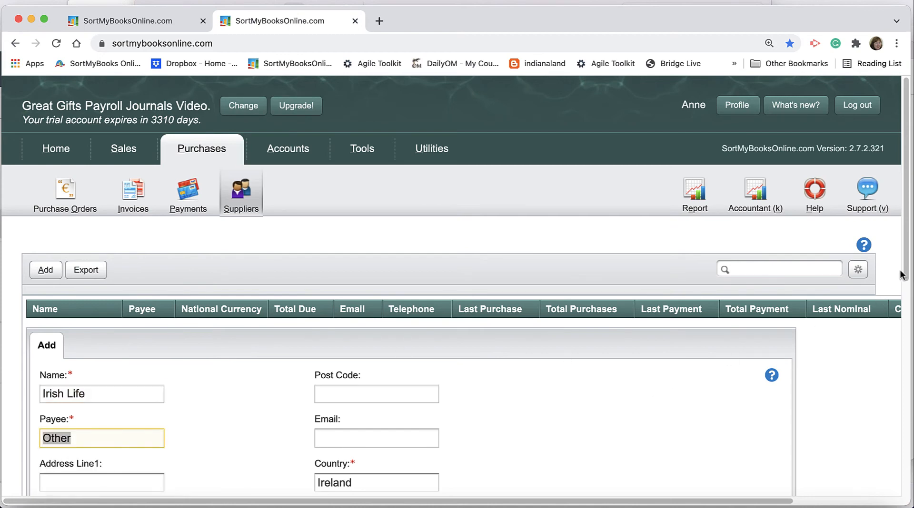
scroll(903, 276, down, 5)
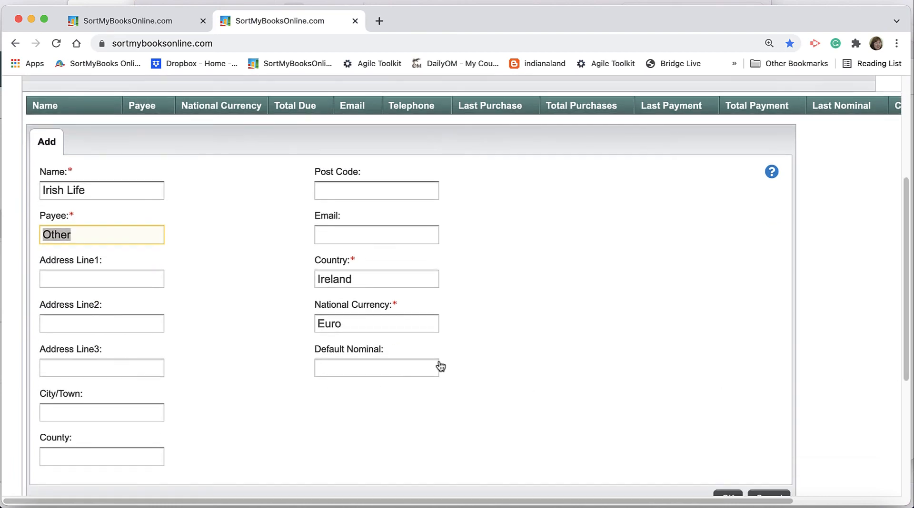
click(409, 371)
text(irish)
click(411, 396)
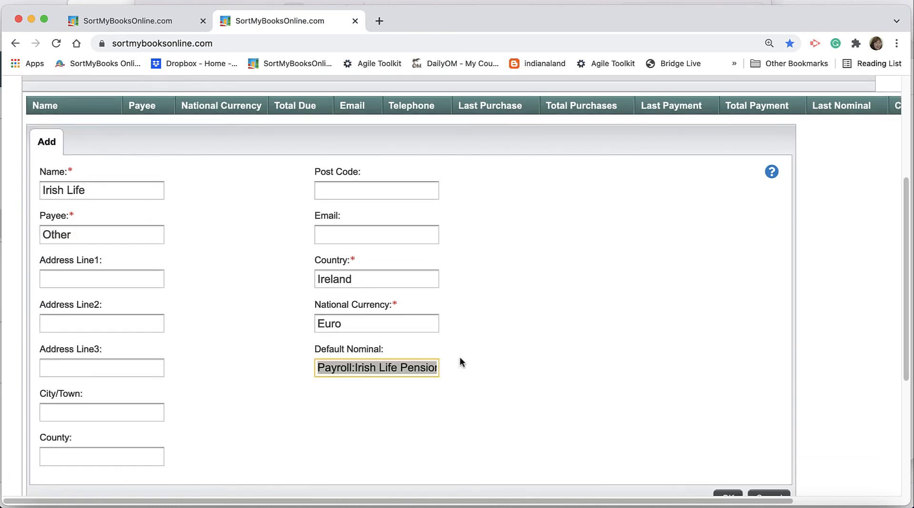
click(730, 497)
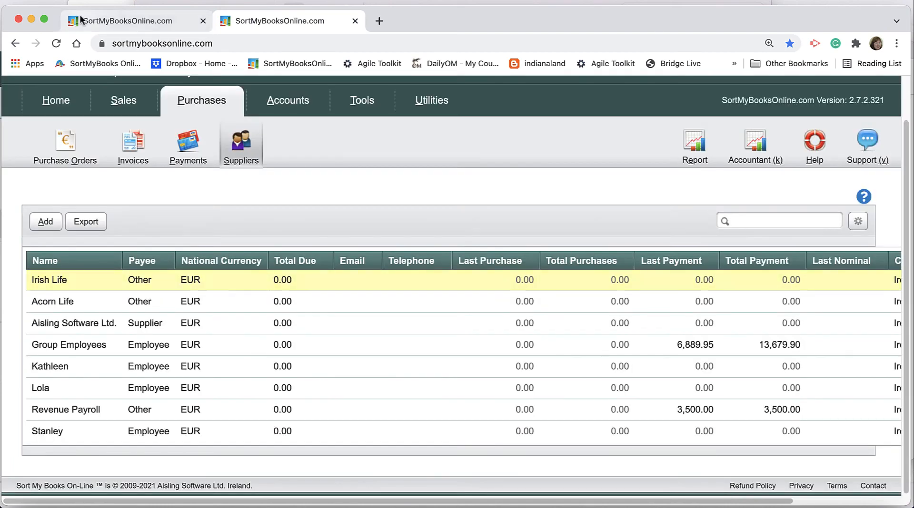
- Back in the Current Account statement, match the 01/01/2021 Acorn Life line to a new Acorn Life payment on account of type Bank transfer
click(107, 21)
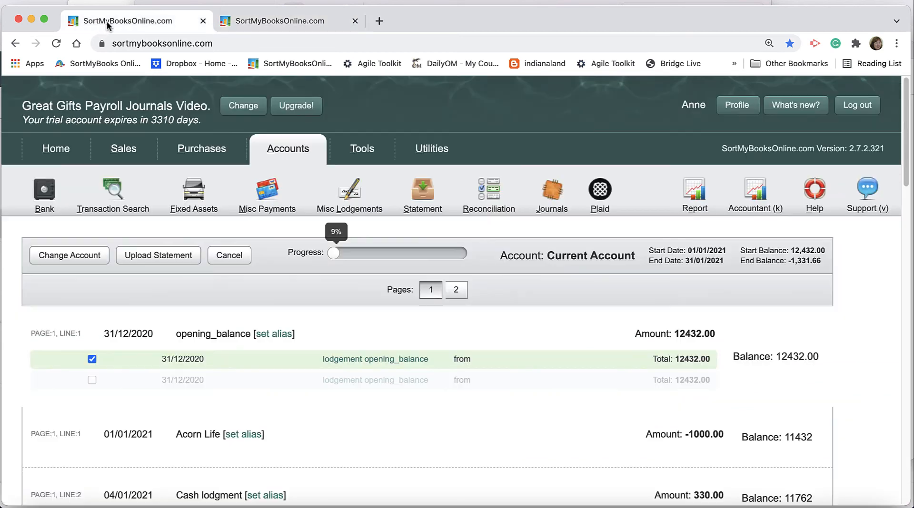
click(233, 437)
click(233, 189)
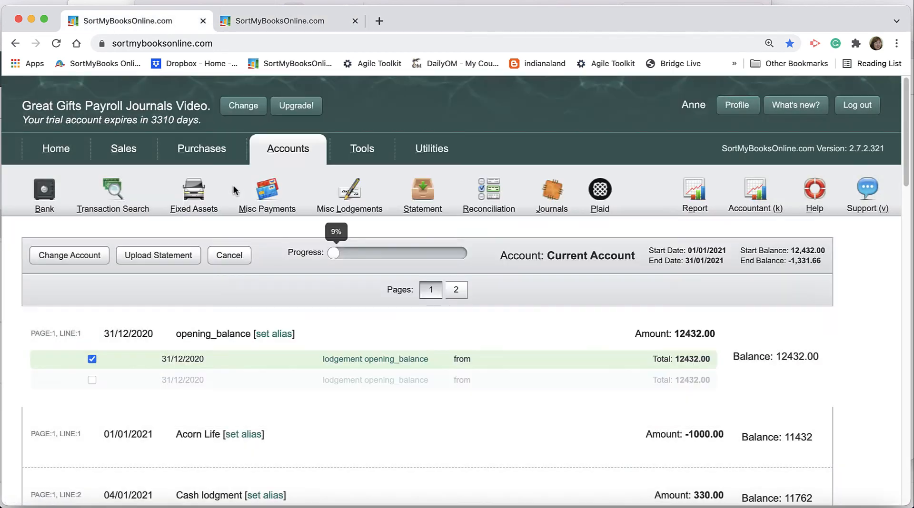
click(850, 430)
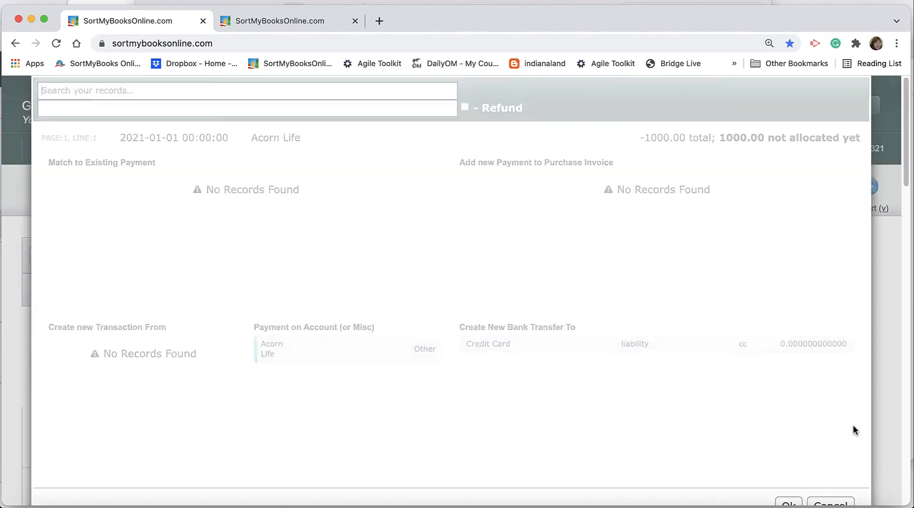
click(336, 358)
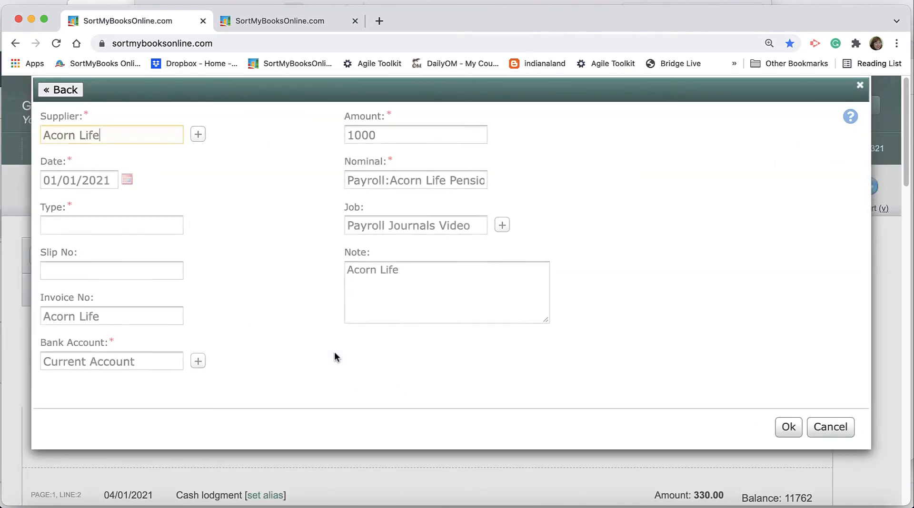
click(116, 225)
click(105, 243)
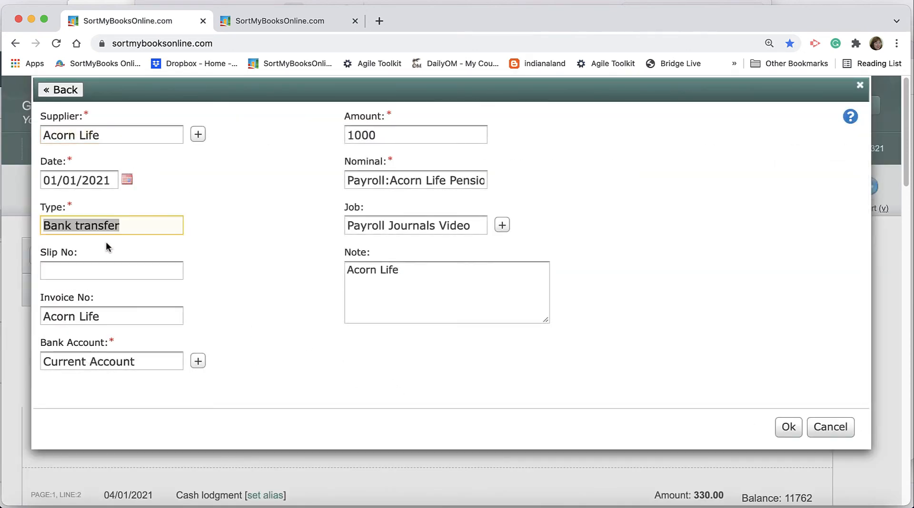
click(788, 427)
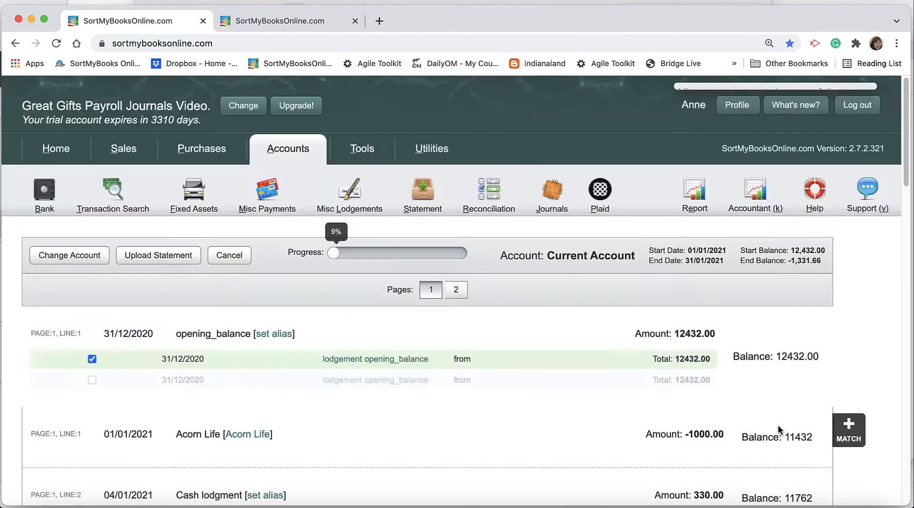
- Set the alias of the 17/01/2021 IrishLife statement line to the client Irish Life
drag(904, 186, 908, 340)
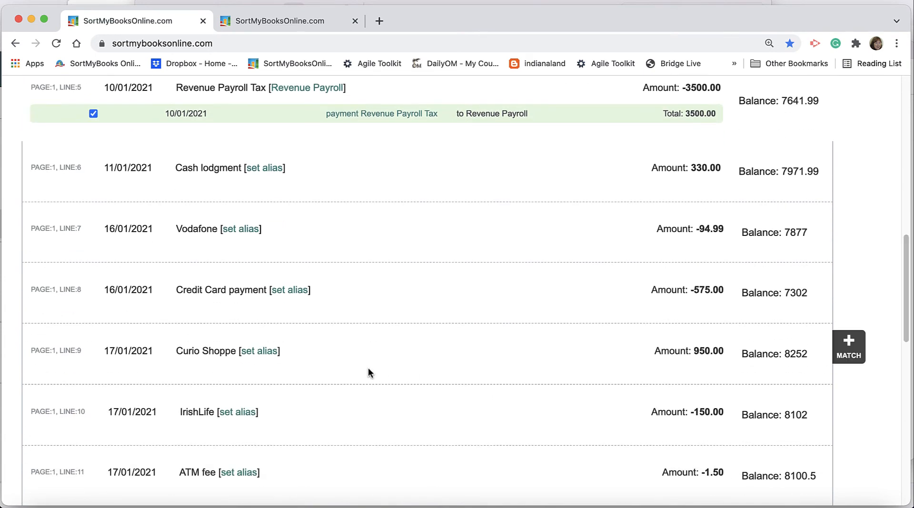
click(227, 417)
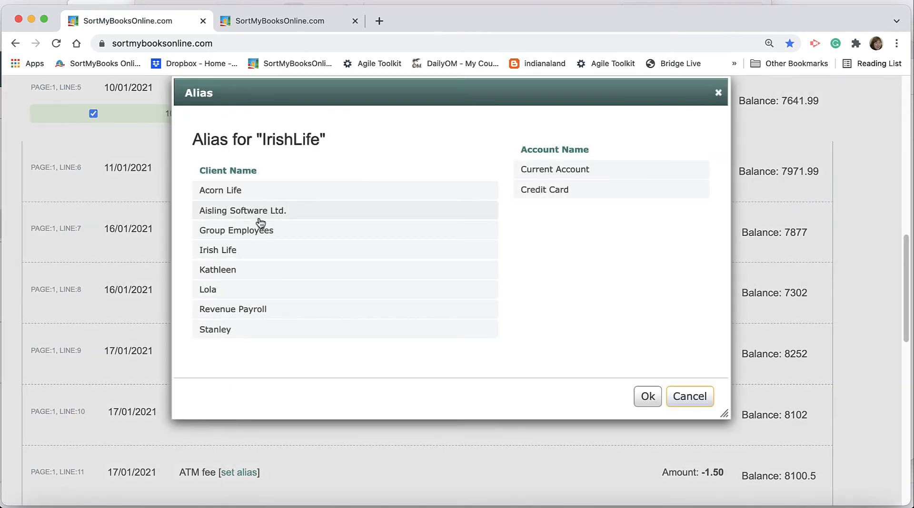
click(242, 254)
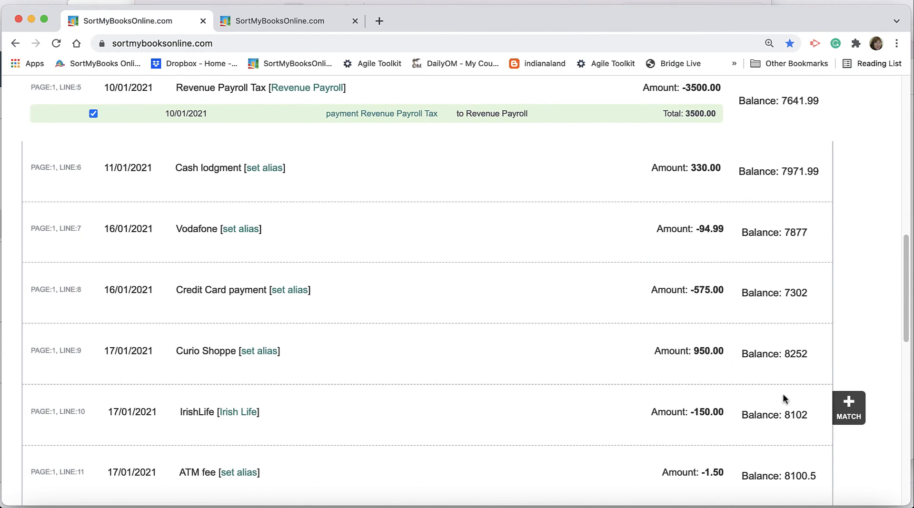
- Match the 17/01/2021 IrishLife line to a new Irish Life payment on account of type Bank transfer
click(840, 413)
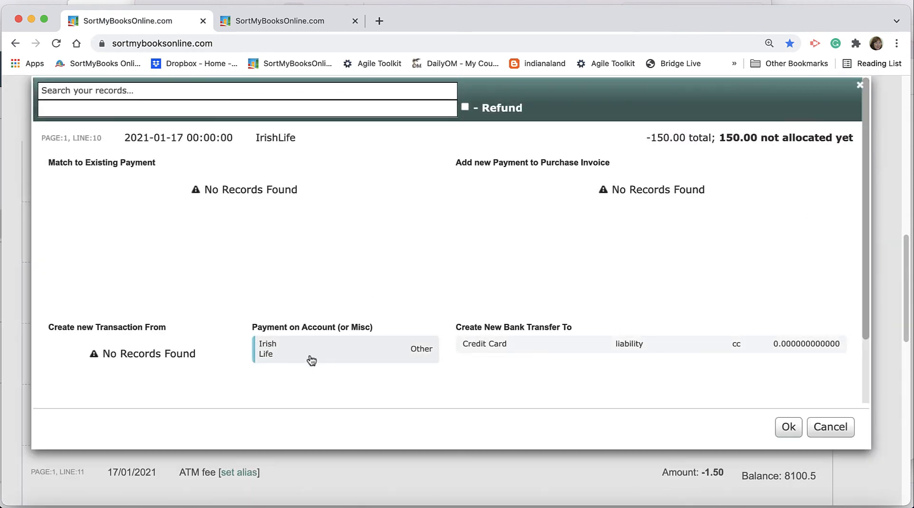
click(310, 354)
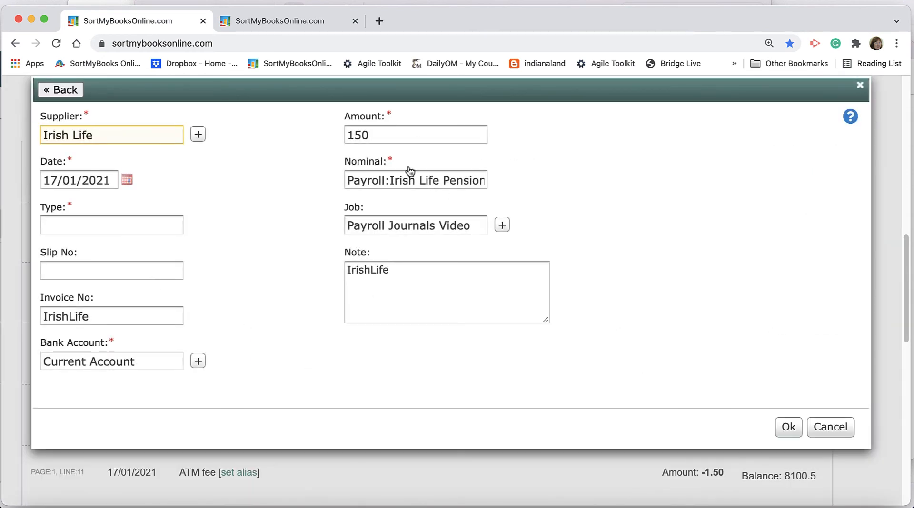
click(100, 230)
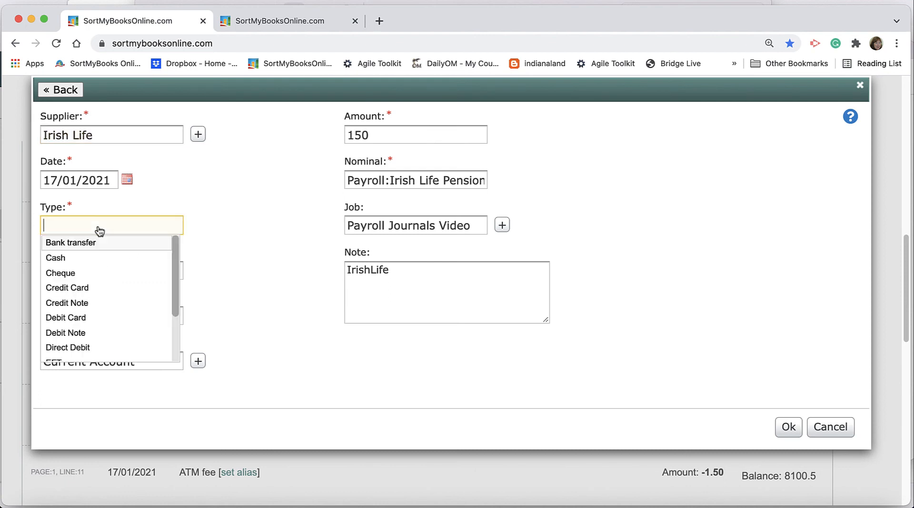
click(92, 242)
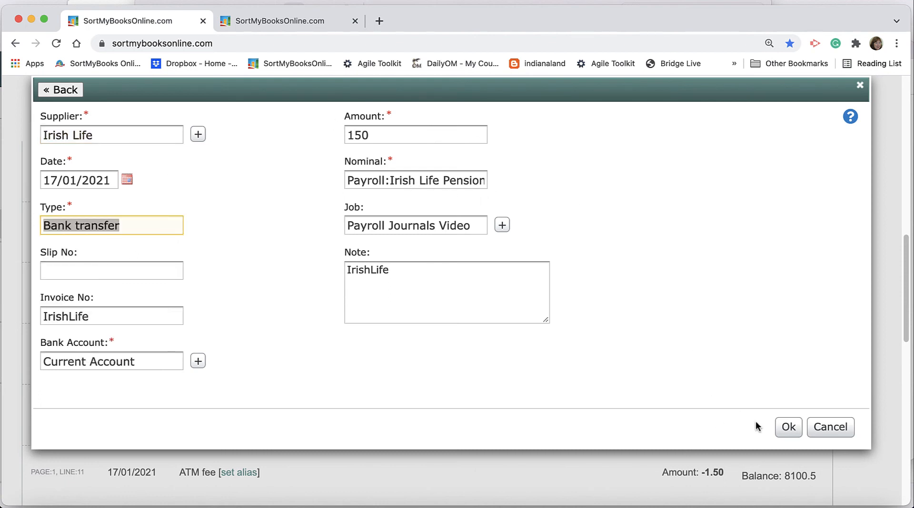
click(785, 431)
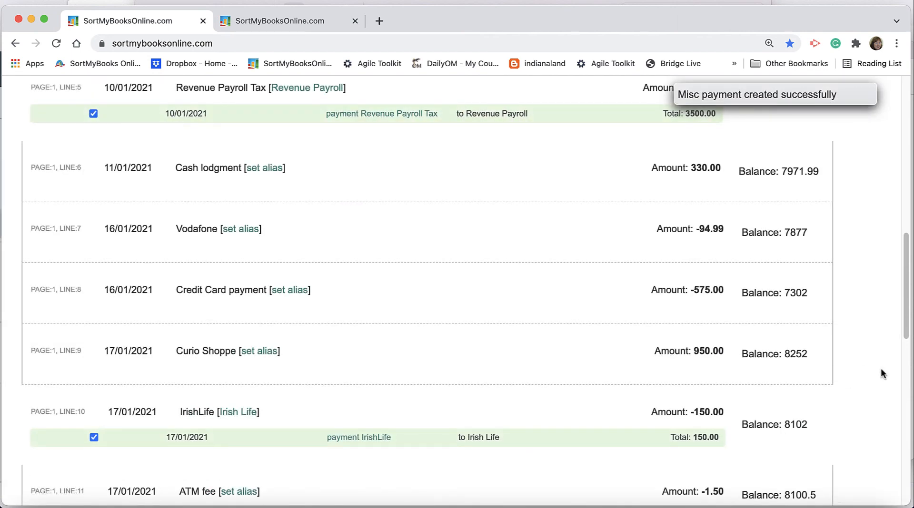
- Close the duplicate browser tab and start a new miscellaneous payment with Acorn Life as the payee
key(super+w)
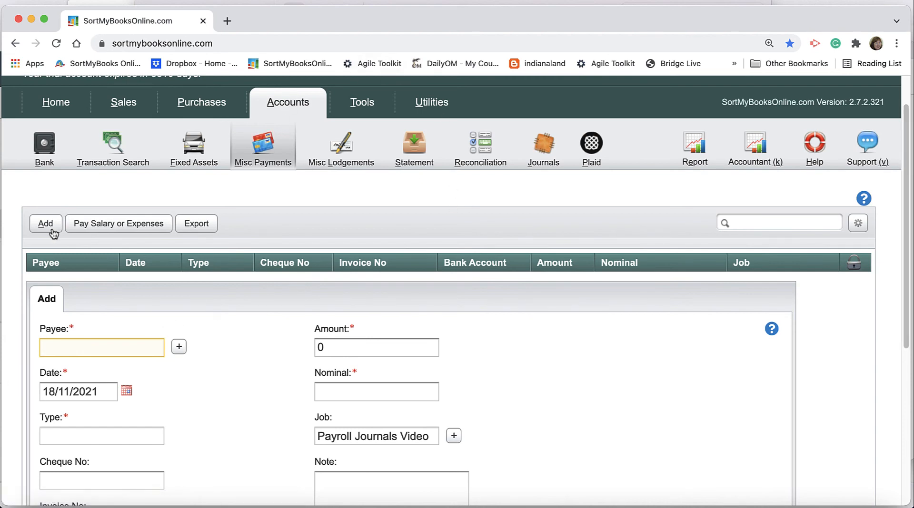
text(A)
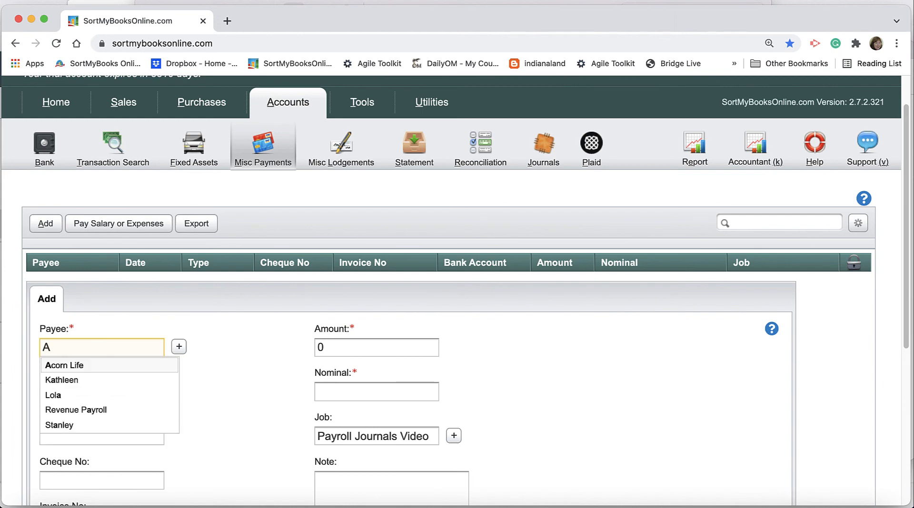
click(82, 367)
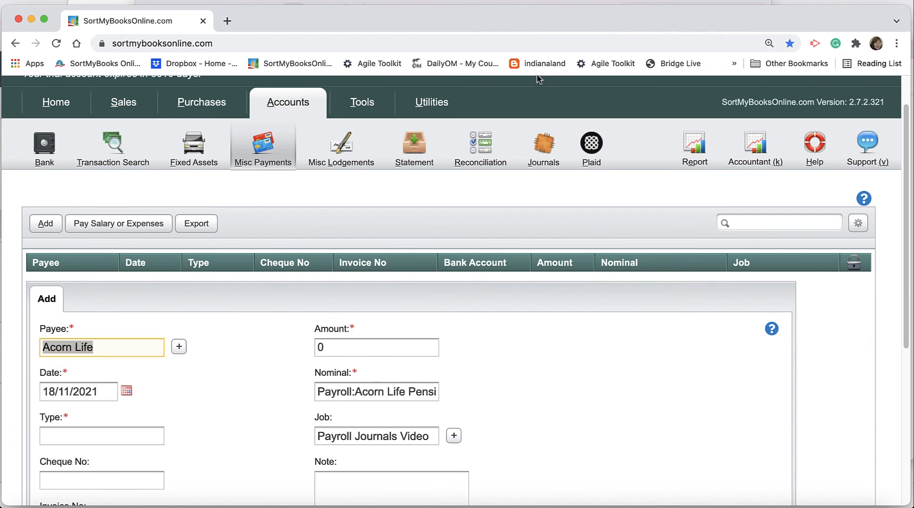
- Open the Nominal Activity (v2) report from the accountant's nominal ledger reports
click(744, 143)
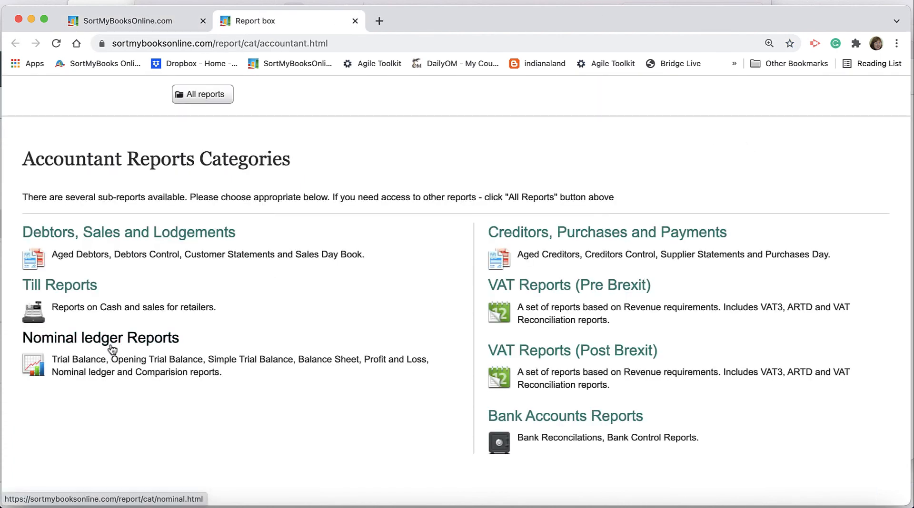
click(112, 347)
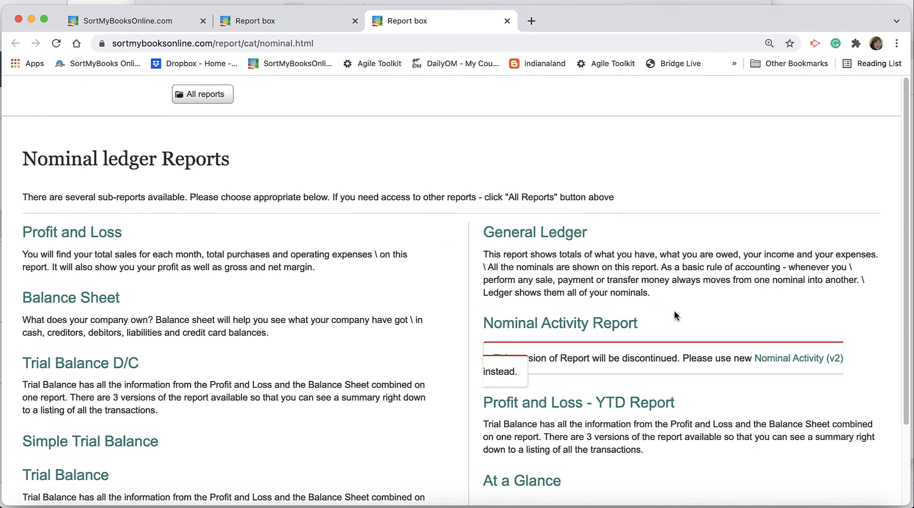
click(763, 362)
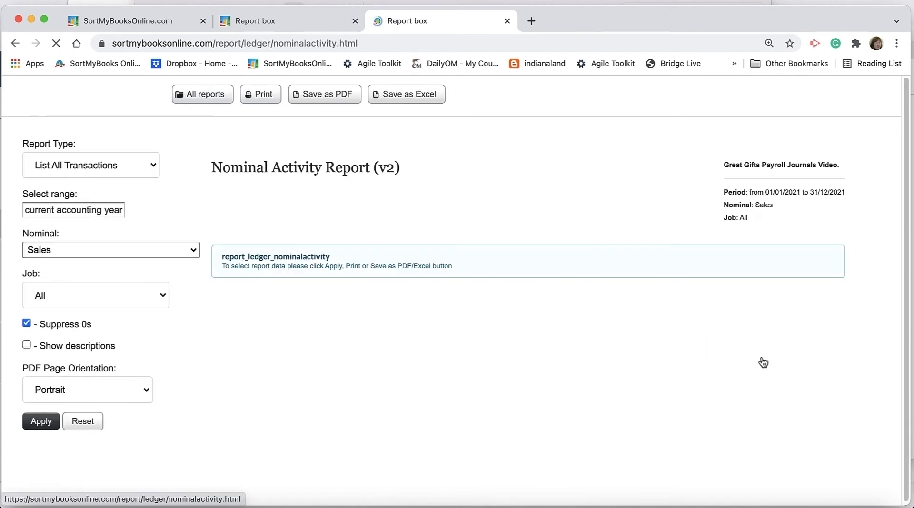
- Run the Nominal Activity report for the Payroll:Acorn Life Pension Control nominal and view its transactions
click(73, 247)
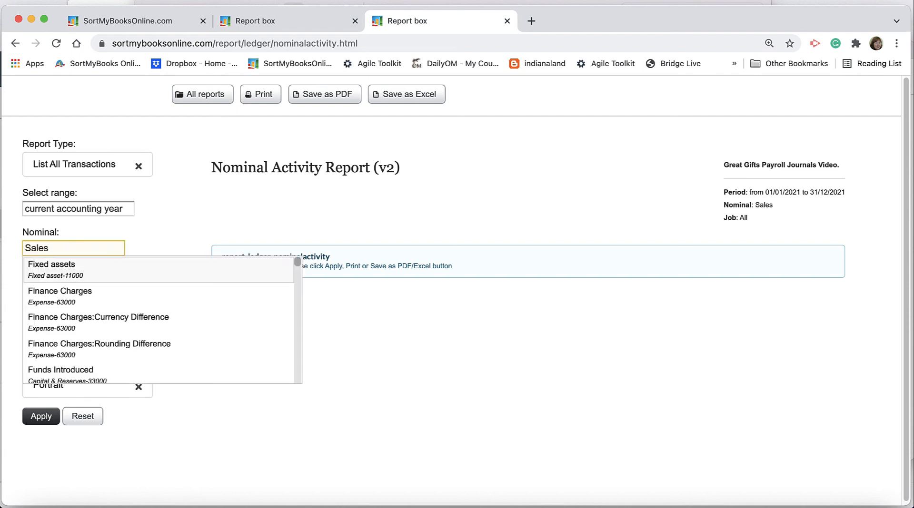
key(BackSpace)
key(BackSpace)
key(BackSpace)
key(BackSpace)
key(BackSpace)
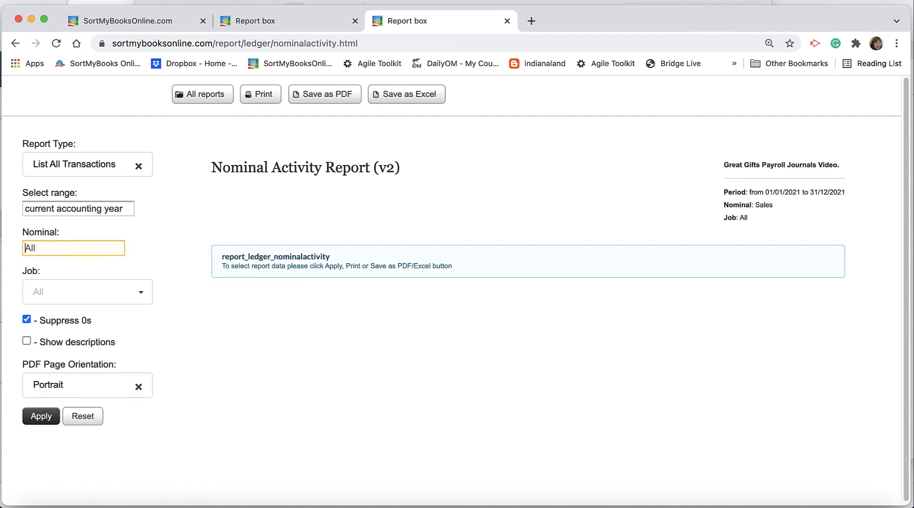
text(acor)
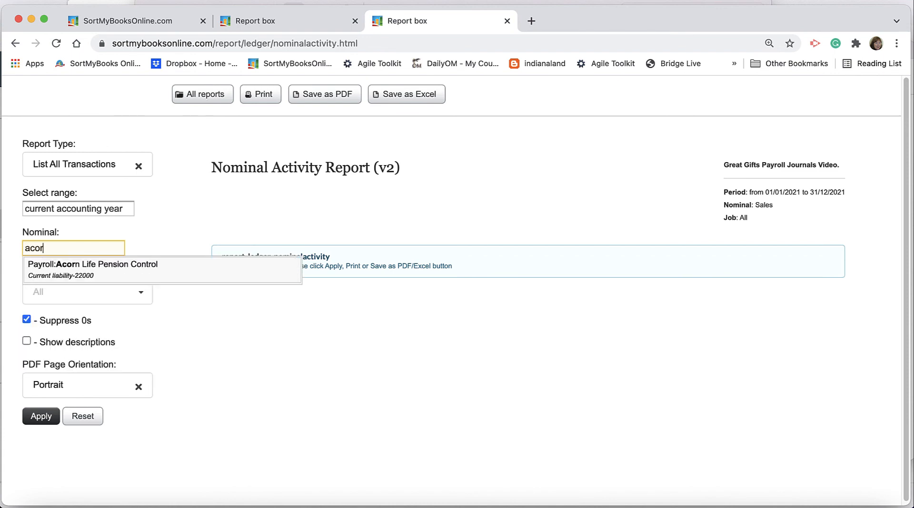
click(56, 262)
click(38, 418)
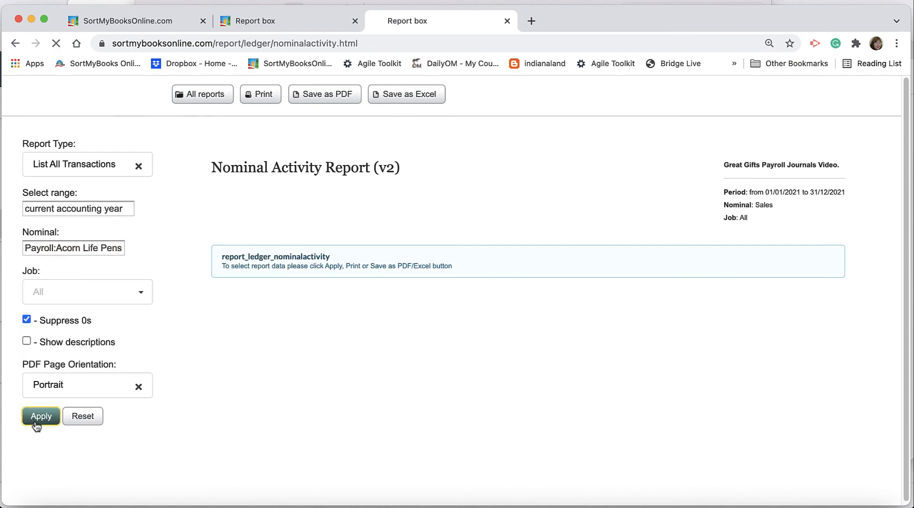
scroll(562, 361, down, 1)
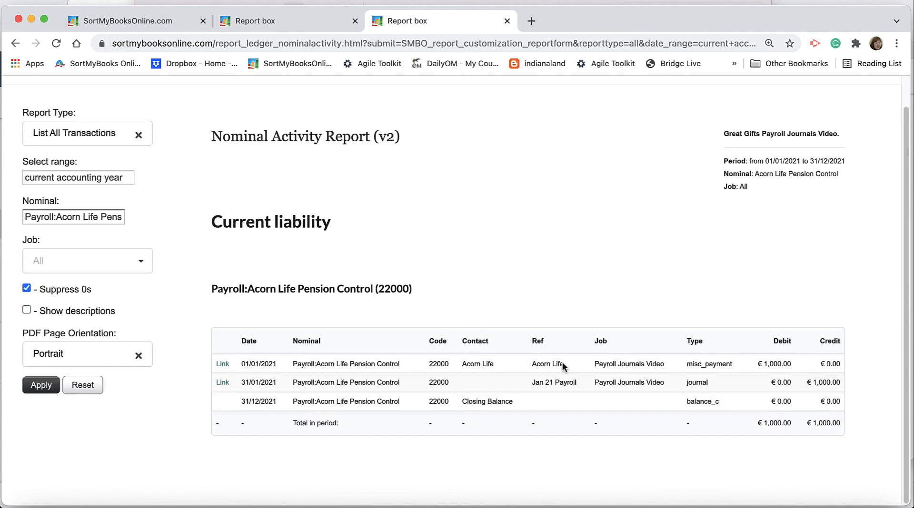